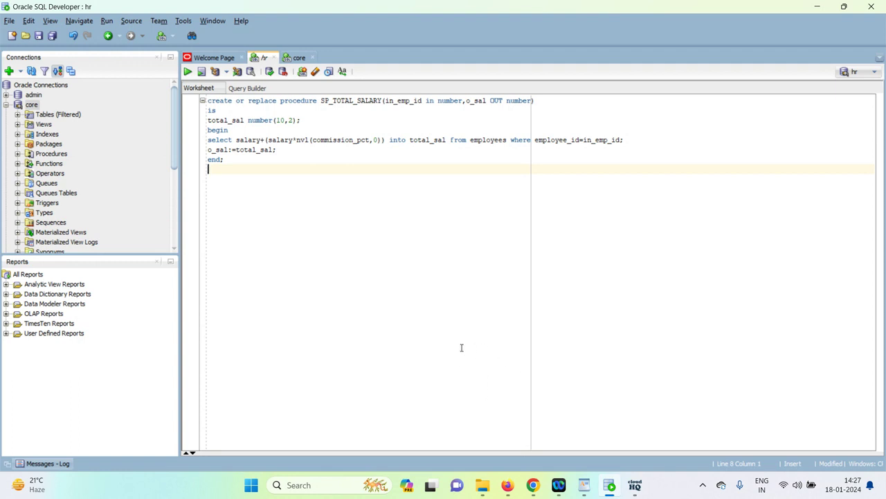
- Switch to Informatica Data Integration in the browser and start creating a new asset
{"action": "left_click", "coordinate": [508, 485]}
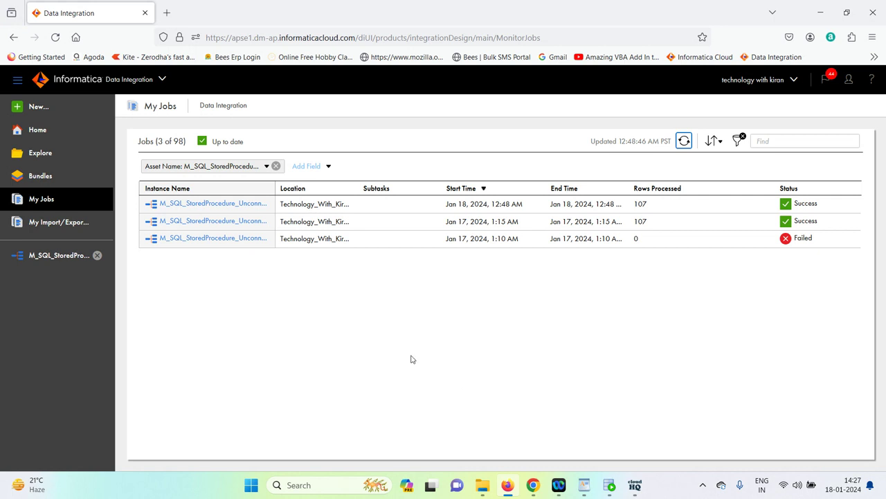
{"action": "left_click", "coordinate": [38, 107]}
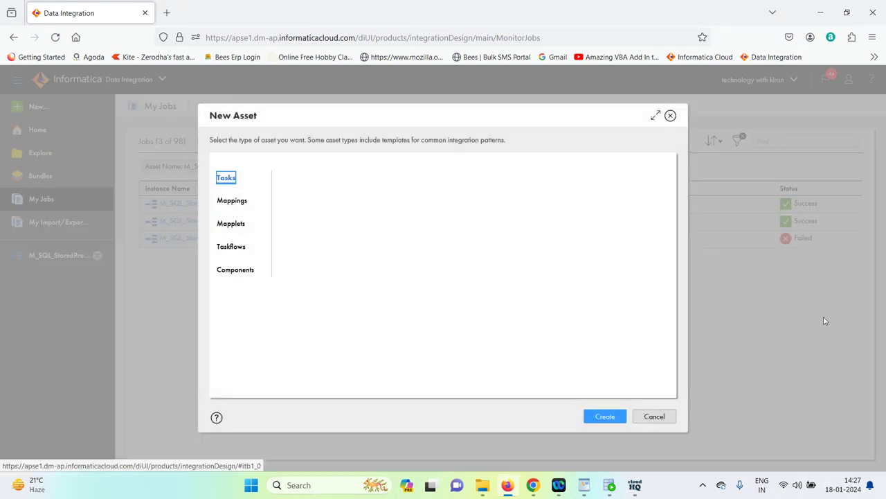
{"action": "key", "text": "alt+Tab"}
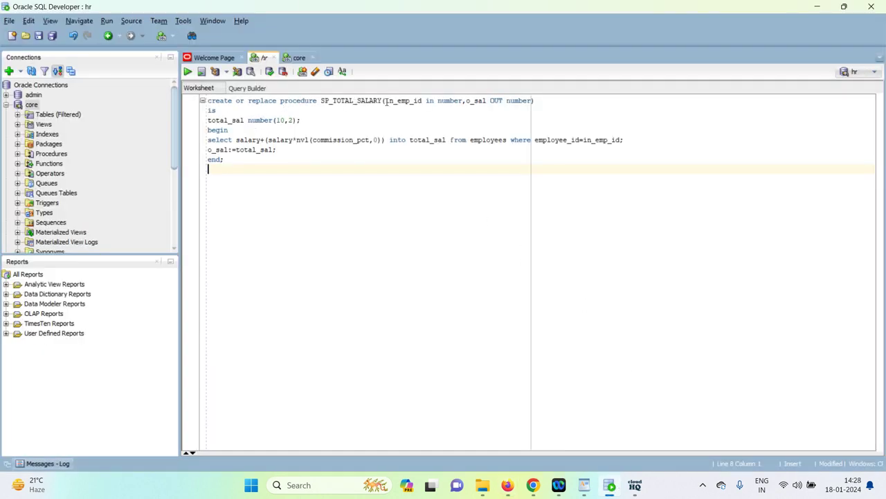
{"action": "left_click", "coordinate": [385, 102]}
{"action": "type", "text": "1"}
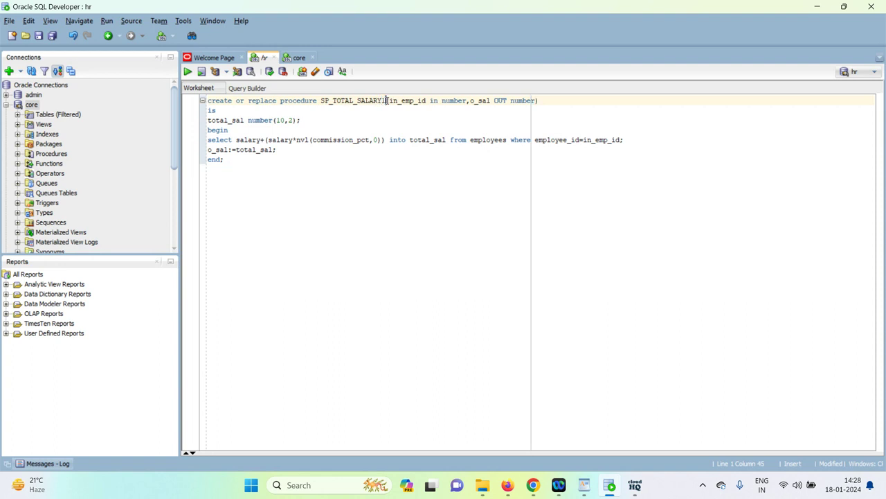
{"action": "key", "text": "BackSpace"}
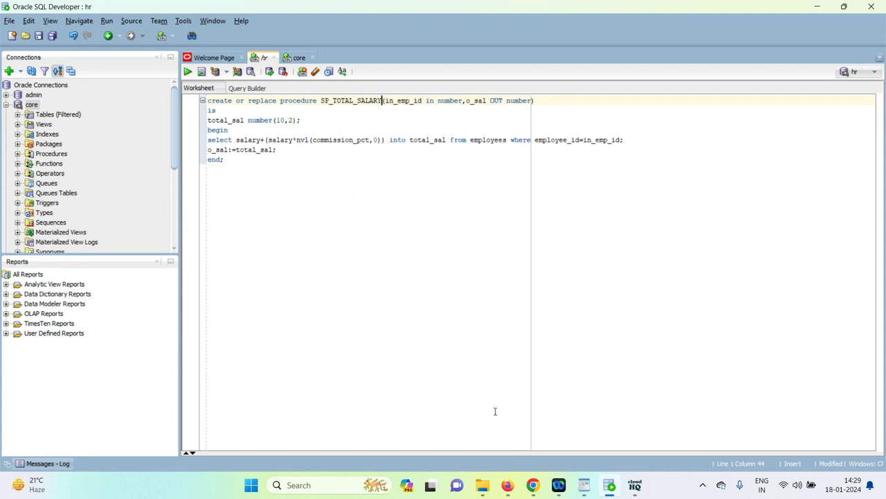
- Return to Informatica Data Integration in the browser and create a new mapping from the Mappings asset type
{"action": "left_click", "coordinate": [507, 485]}
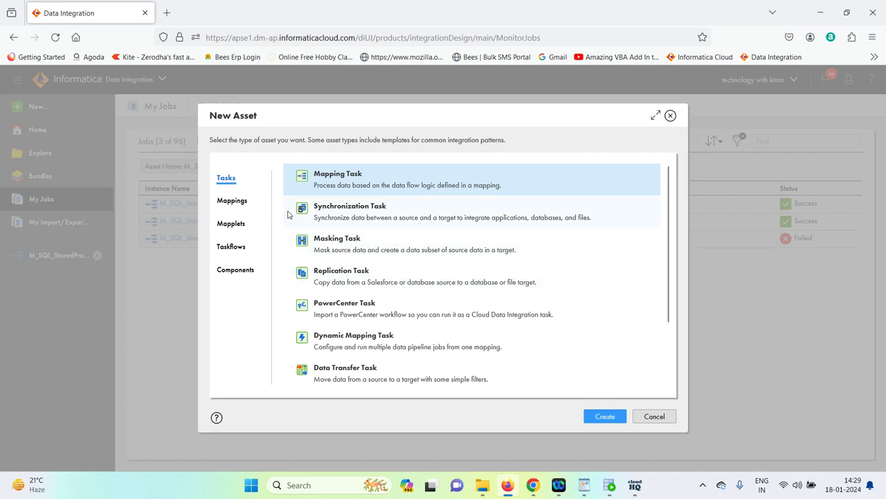
{"action": "left_click", "coordinate": [234, 202]}
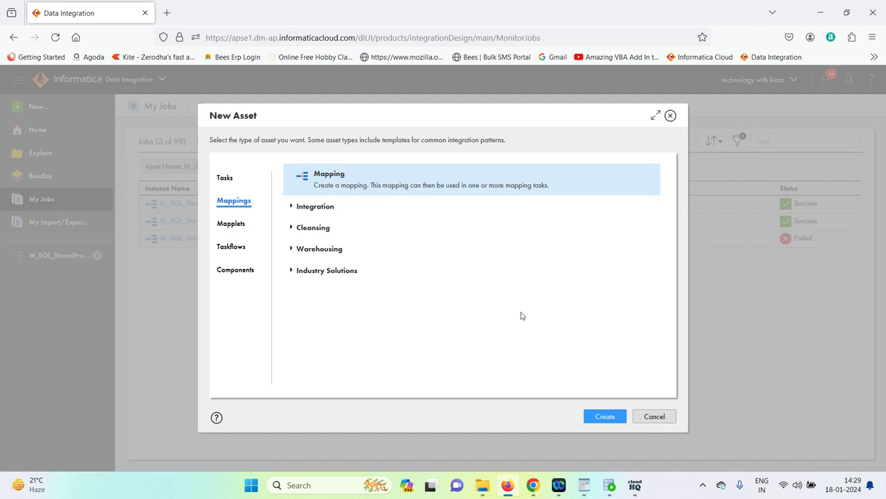
{"action": "left_click", "coordinate": [609, 417]}
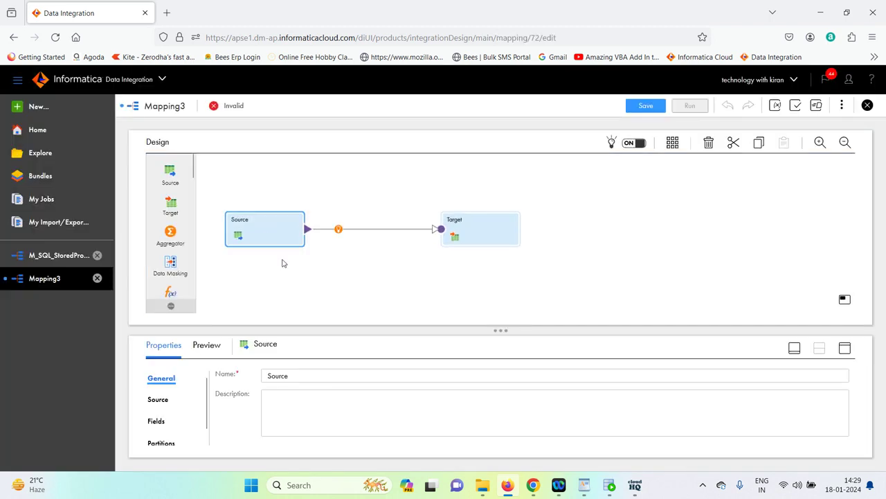
- Rename the new mapping as M_Connected_SP
{"action": "left_click", "coordinate": [560, 300]}
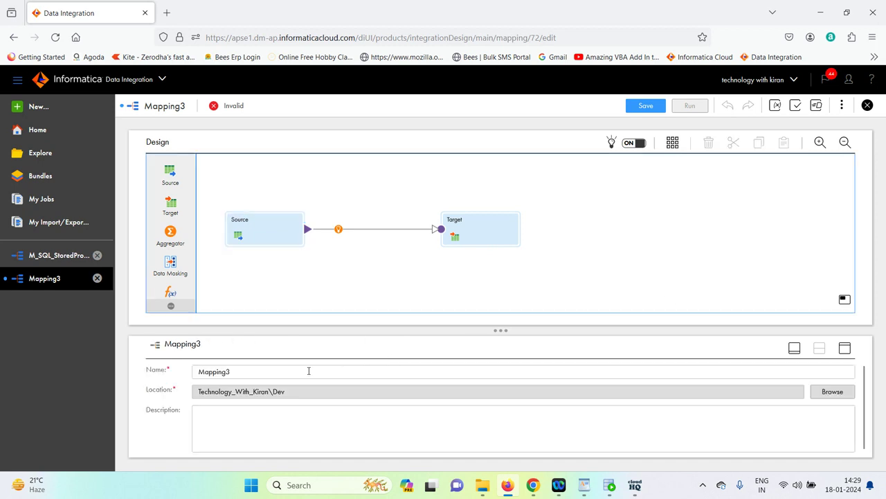
{"action": "left_click", "coordinate": [287, 373]}
{"action": "key", "text": "BackSpace"}
{"action": "key", "text": "BackSpace"}
{"action": "key", "text": "BackSpace"}
{"action": "key", "text": "BackSpace"}
{"action": "key", "text": "BackSpace"}
{"action": "key", "text": "BackSpace"}
{"action": "key", "text": "BackSpace"}
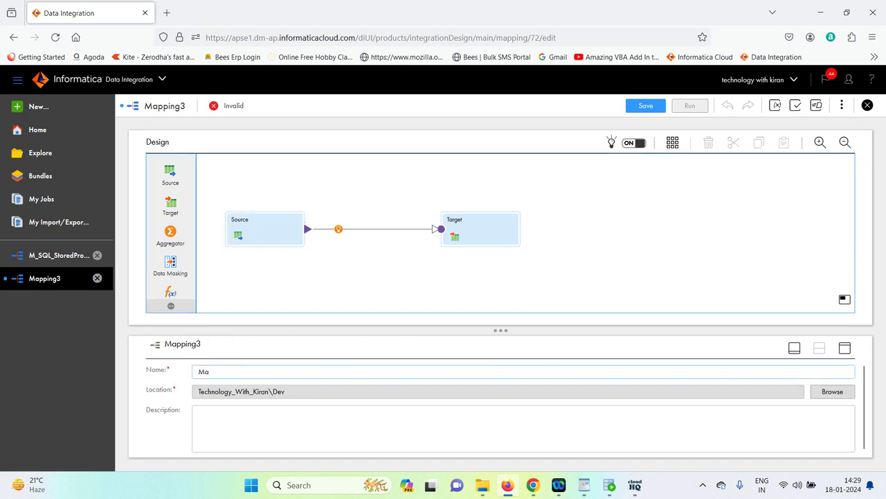
{"action": "type", "text": "_C"}
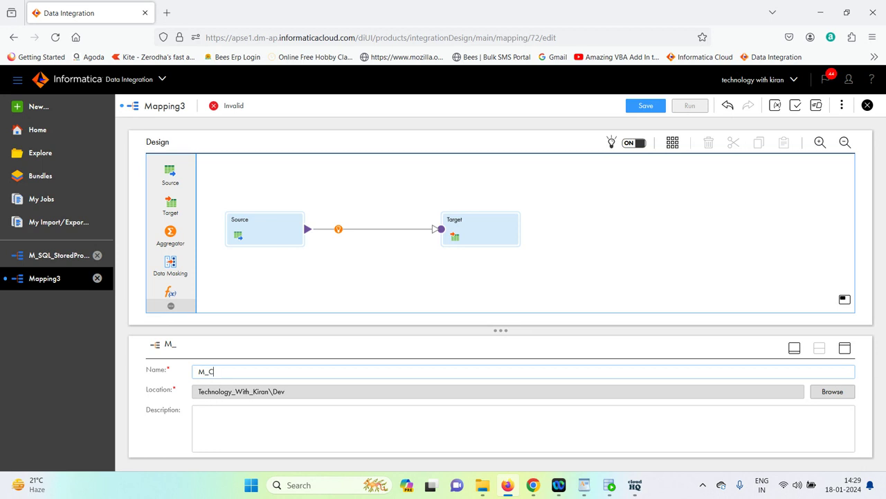
{"action": "type", "text": "onnected_SP"}
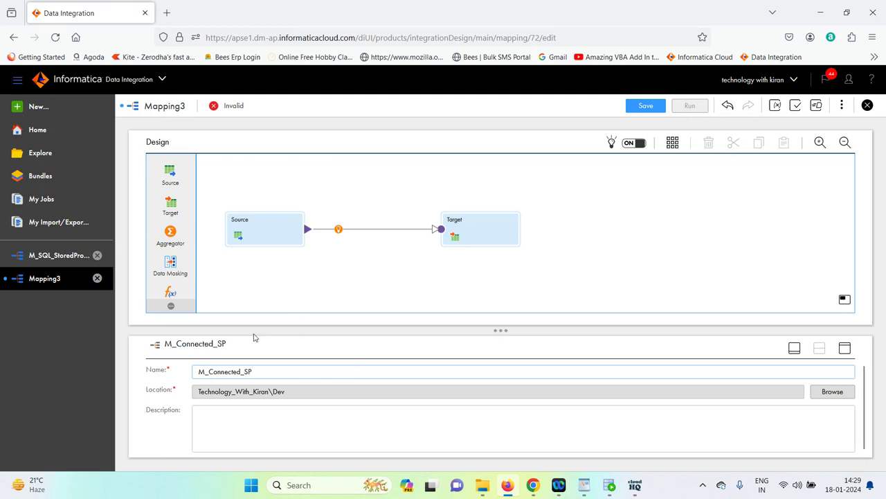
{"action": "left_click", "coordinate": [352, 283]}
- Set the Source transformation's connection to Laptop_Oracle_Src (Oracle)
{"action": "left_click", "coordinate": [266, 240]}
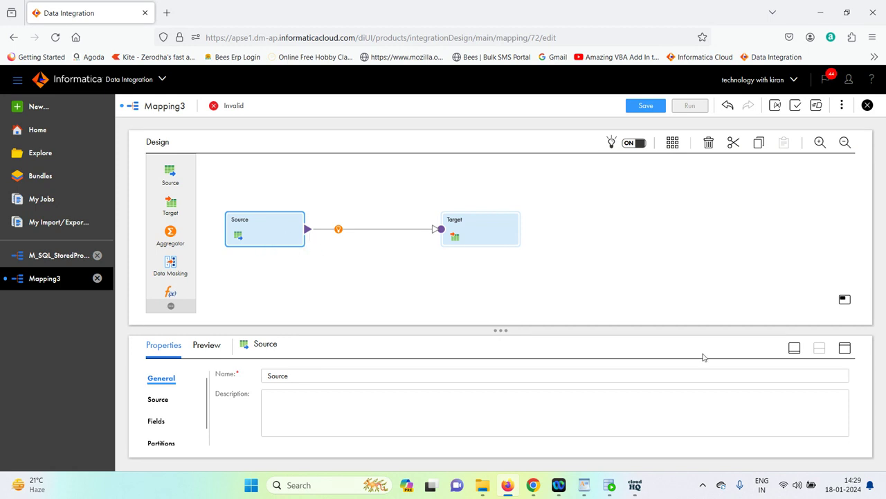
{"action": "left_click", "coordinate": [839, 349]}
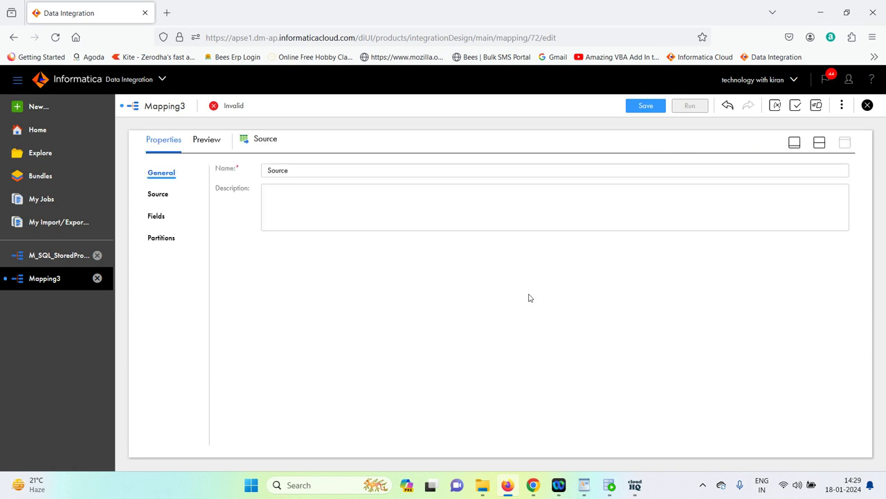
{"action": "left_click", "coordinate": [159, 194]}
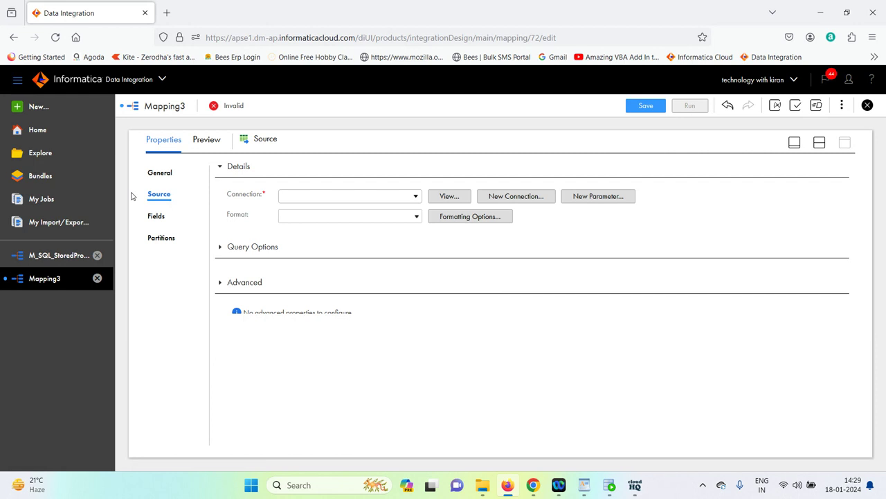
{"action": "left_click", "coordinate": [350, 201]}
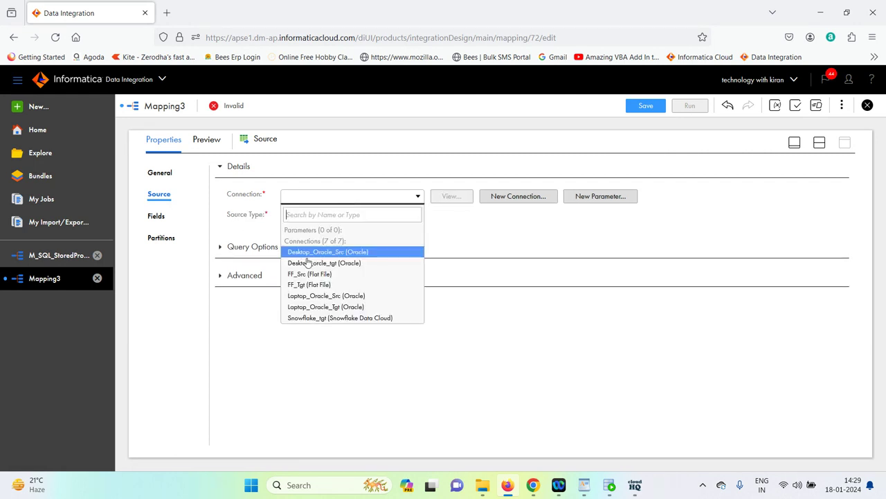
{"action": "left_click", "coordinate": [312, 296]}
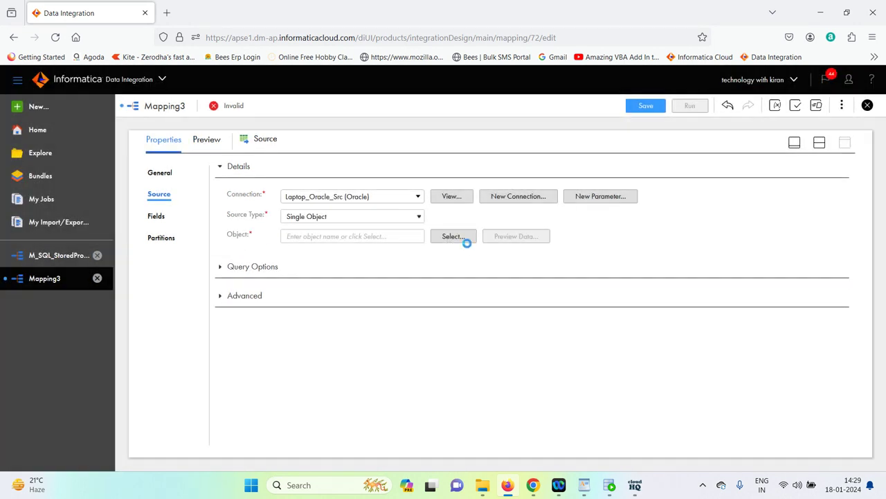
- Search the source objects for "emp" and choose the EMPLOYEES table as the source object
{"action": "left_click", "coordinate": [455, 239]}
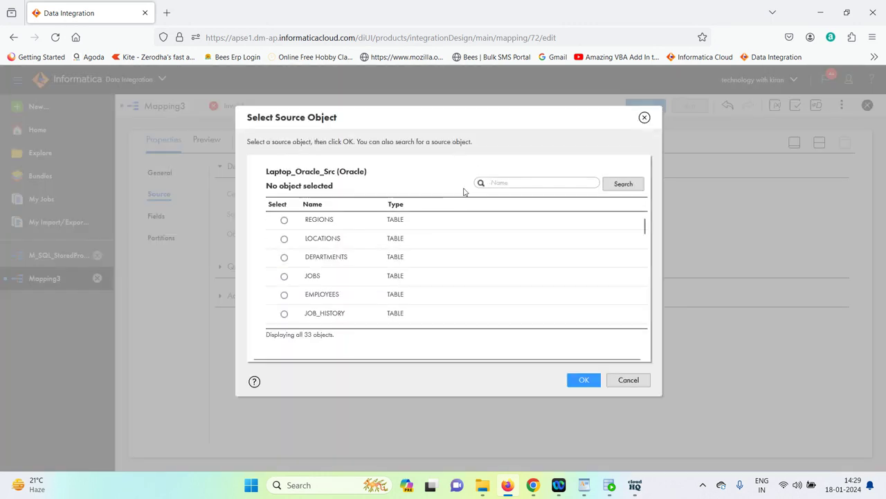
{"action": "left_click", "coordinate": [556, 184]}
{"action": "type", "text": "emp"}
{"action": "left_click", "coordinate": [623, 183]}
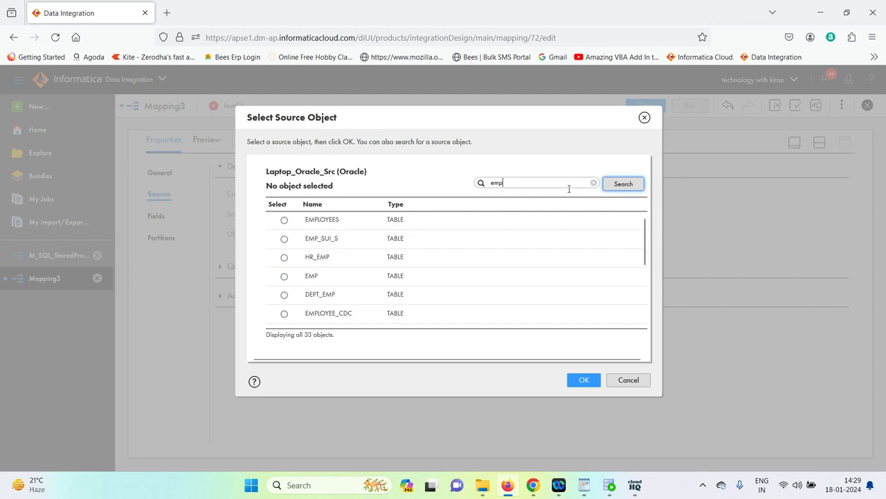
{"action": "left_click", "coordinate": [284, 221]}
{"action": "left_click", "coordinate": [580, 383]}
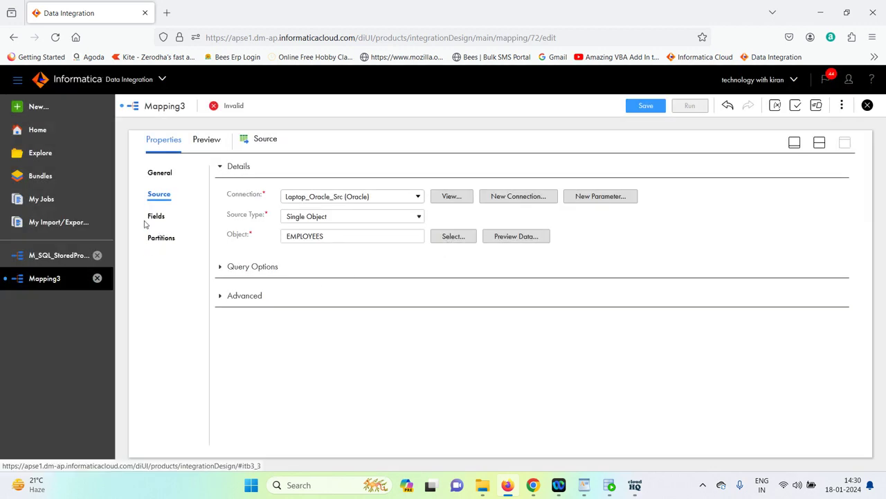
{"action": "left_click", "coordinate": [819, 141]}
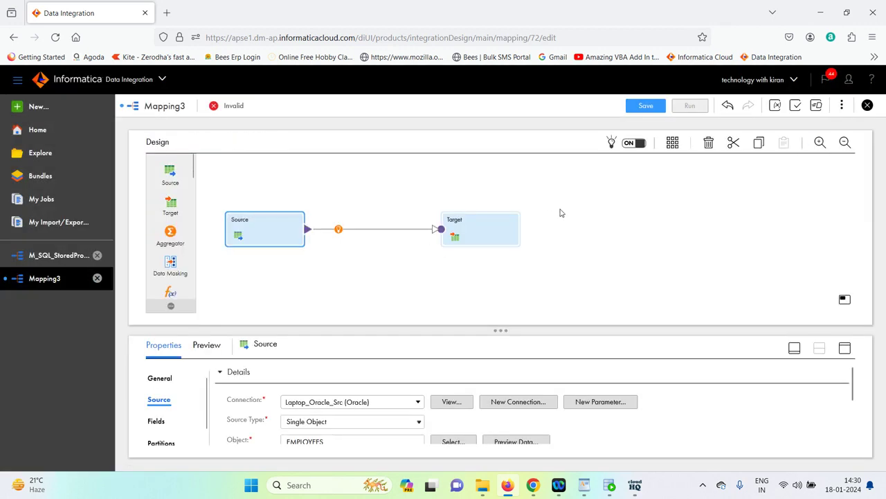
- Insert an SQL transformation on the link between Source and Target
{"action": "mouse_move", "coordinate": [341, 234]}
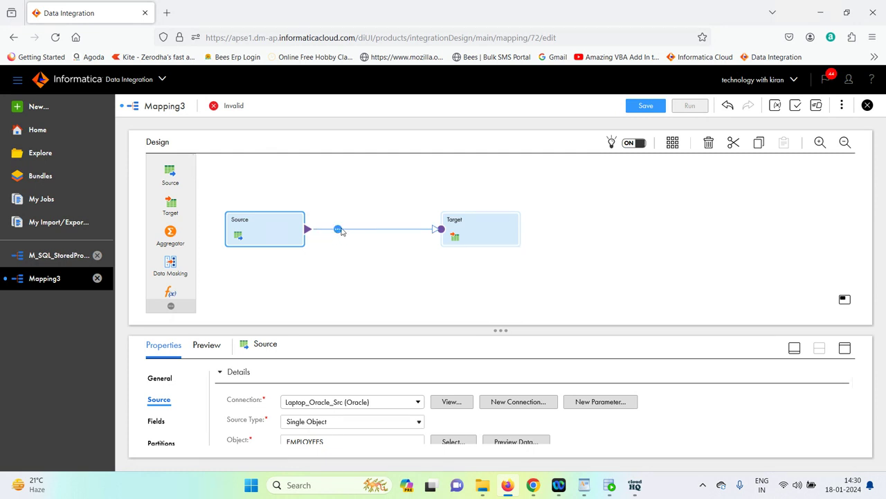
{"action": "left_click", "coordinate": [337, 229]}
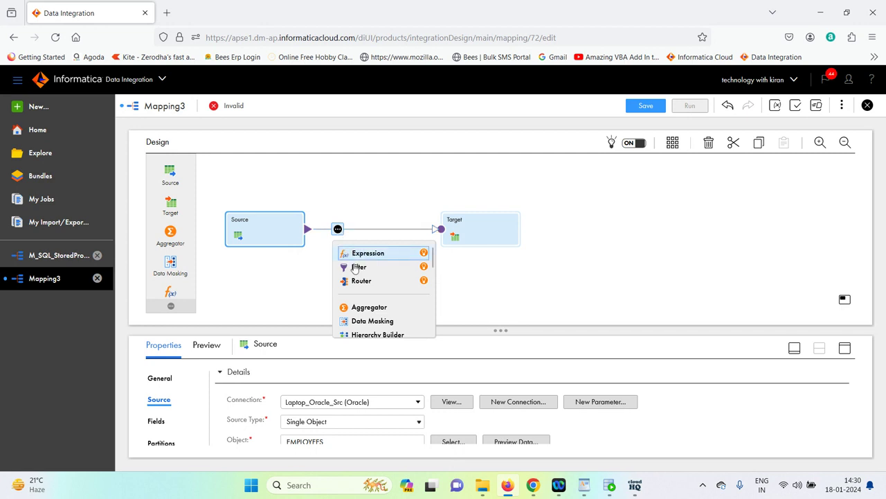
{"action": "scroll", "coordinate": [385, 285], "scroll_direction": "down", "scroll_amount": 3}
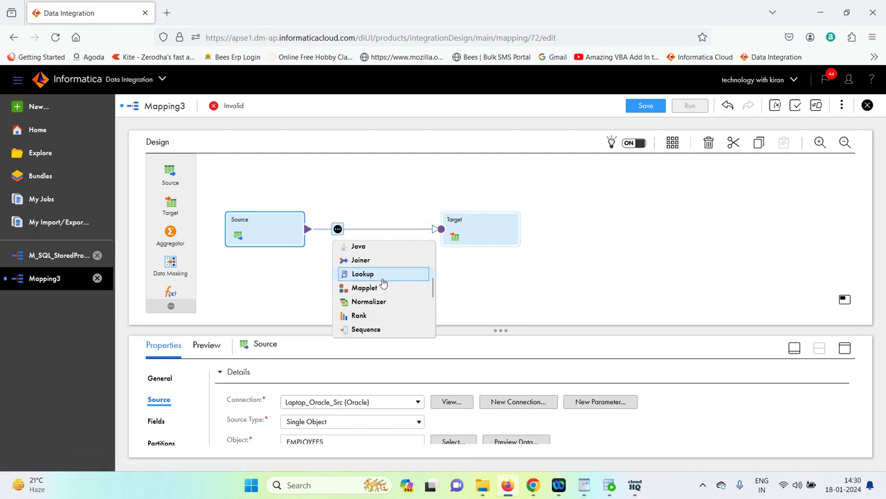
{"action": "scroll", "coordinate": [382, 283], "scroll_direction": "down", "scroll_amount": 2}
{"action": "left_click", "coordinate": [368, 313]}
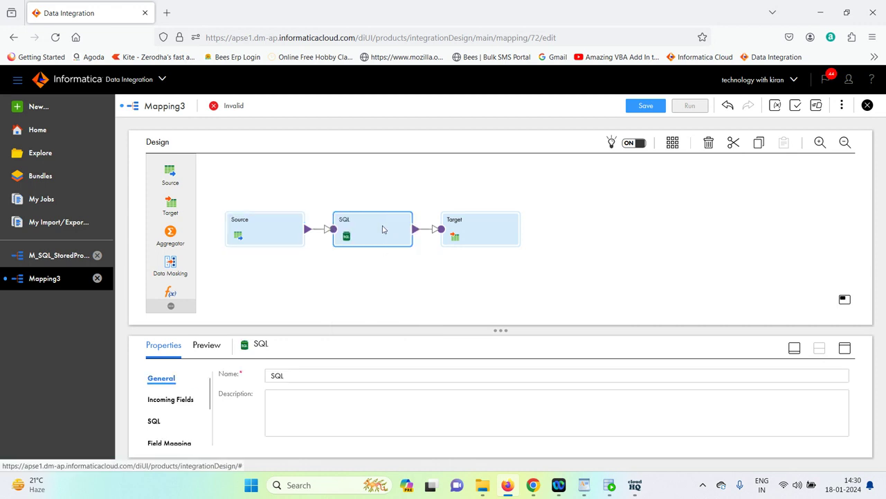
- Set the SQL transformation's connection to Laptop_Oracle_Src
{"action": "left_click", "coordinate": [849, 348]}
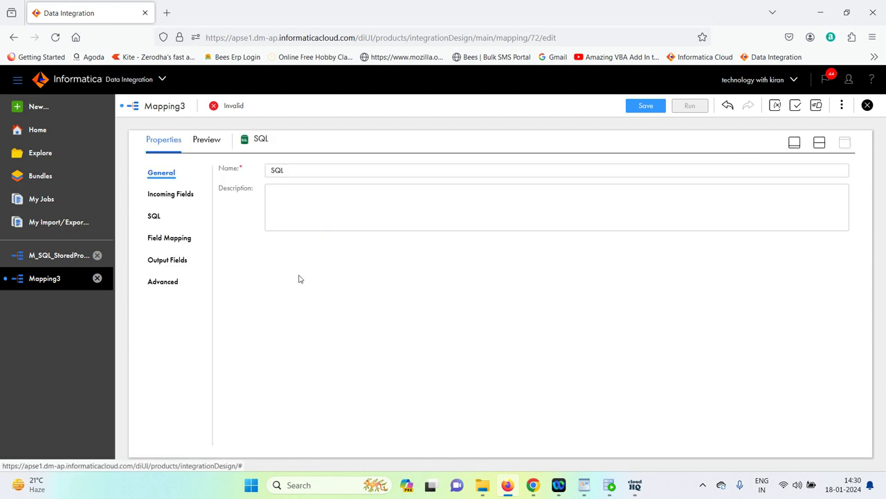
{"action": "left_click", "coordinate": [154, 218]}
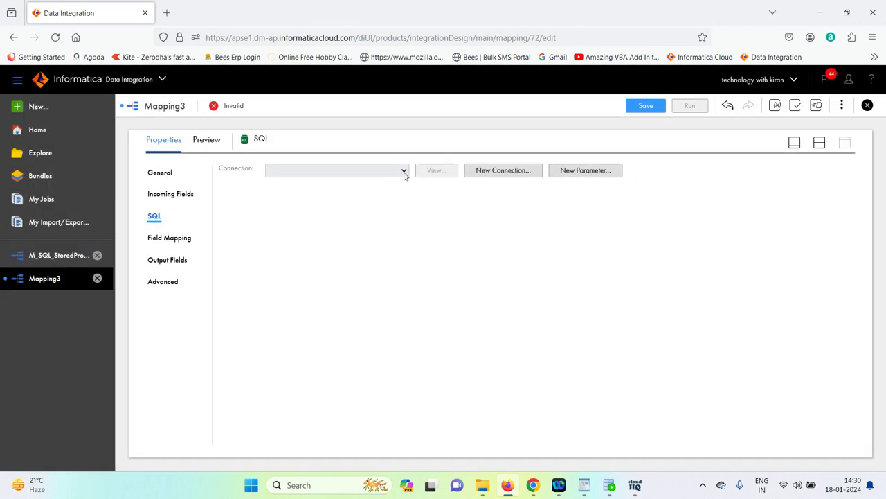
{"action": "left_click", "coordinate": [404, 173]}
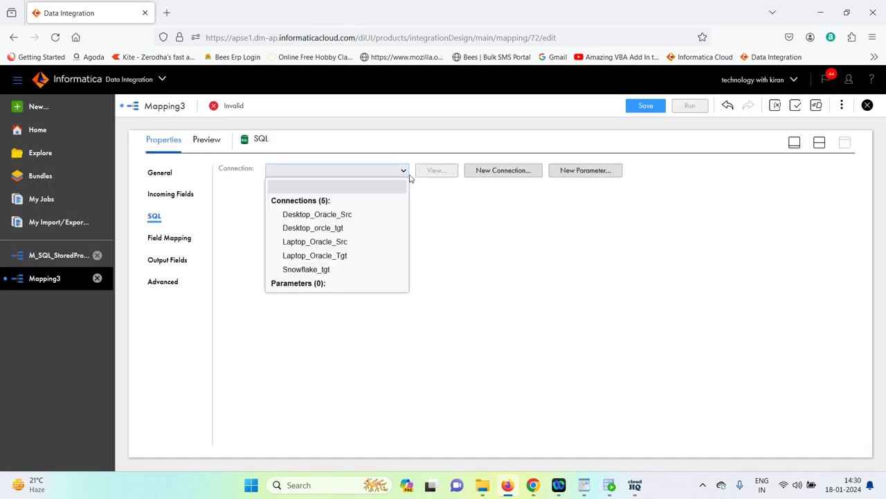
{"action": "left_click", "coordinate": [348, 242]}
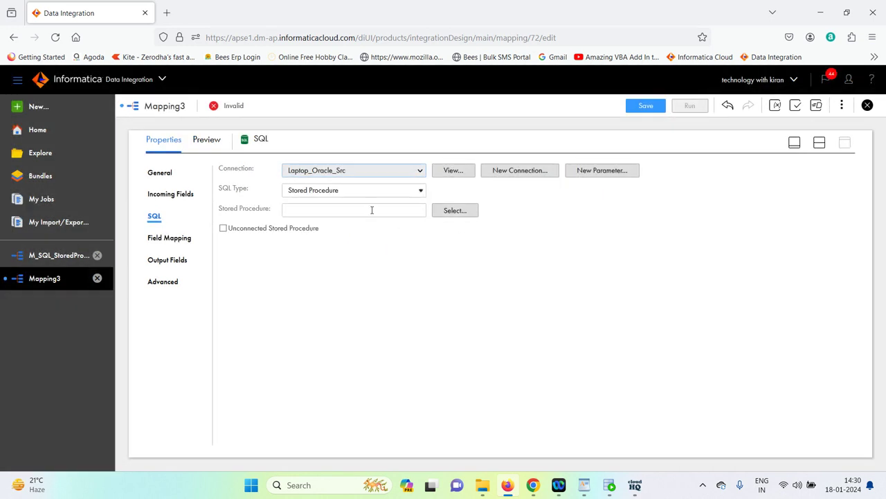
- Choose SP_TOTAL_SALARY as the stored procedure for the SQL transformation
{"action": "left_click", "coordinate": [457, 211]}
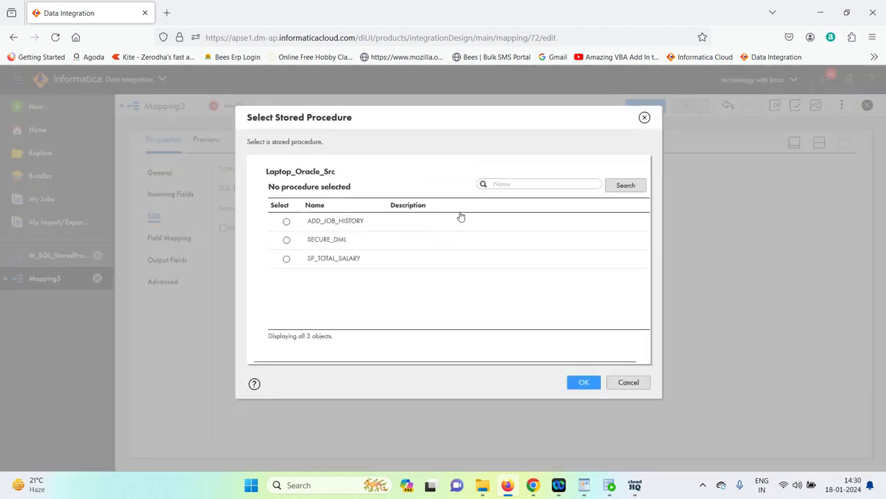
{"action": "left_click", "coordinate": [287, 258]}
{"action": "left_click", "coordinate": [585, 382]}
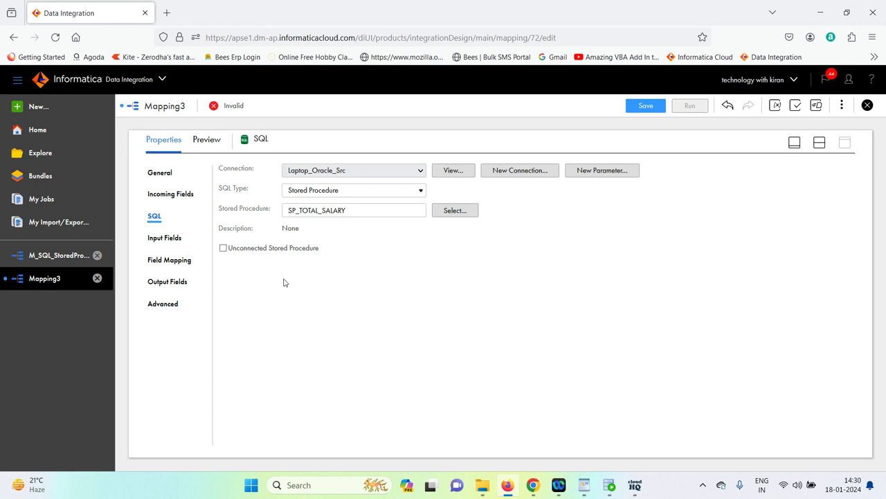
- Examine the stored procedure's input fields and compare them with the procedure's parameters in SQL Developer
{"action": "left_click", "coordinate": [164, 240]}
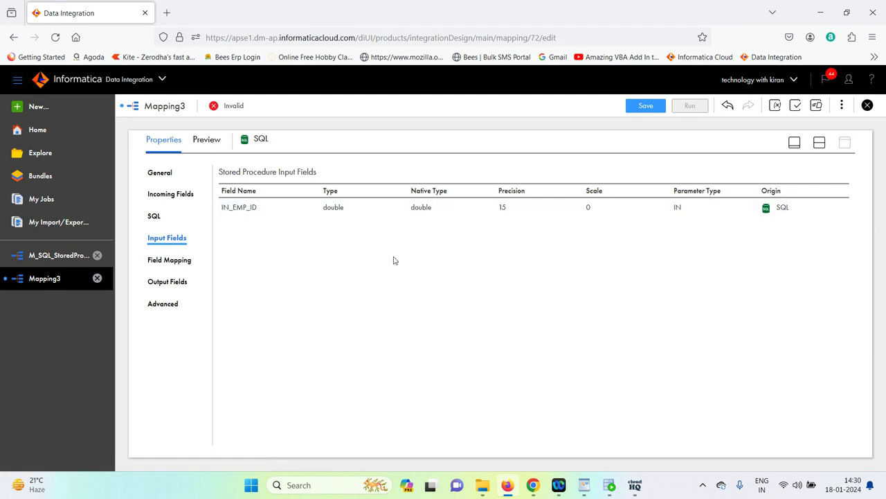
{"action": "left_click", "coordinate": [609, 484]}
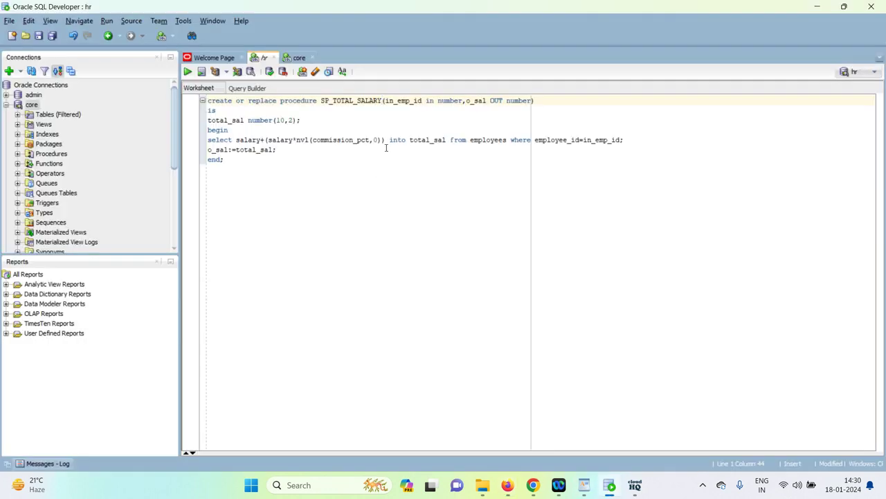
{"action": "left_click", "coordinate": [612, 487]}
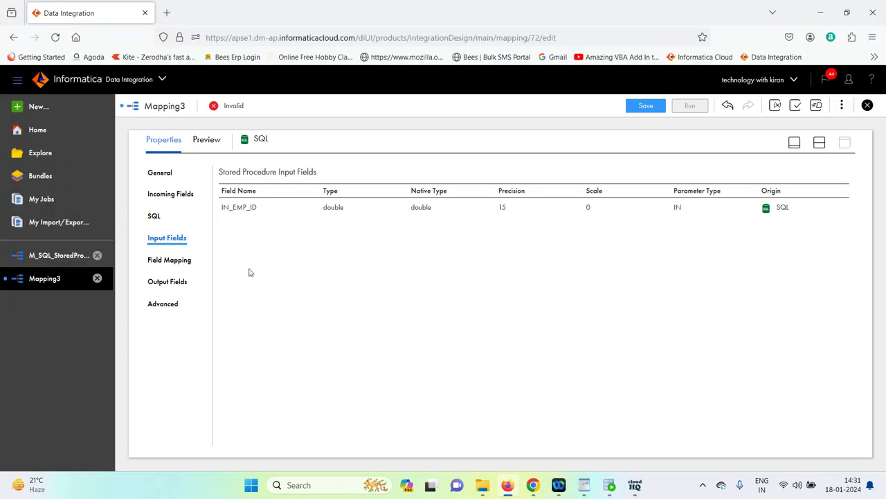
- Map the incoming EMPLOYEE_ID field to the stored procedure input IN_EMP_ID and review the SQL transformation's output fields
{"action": "left_click", "coordinate": [169, 259]}
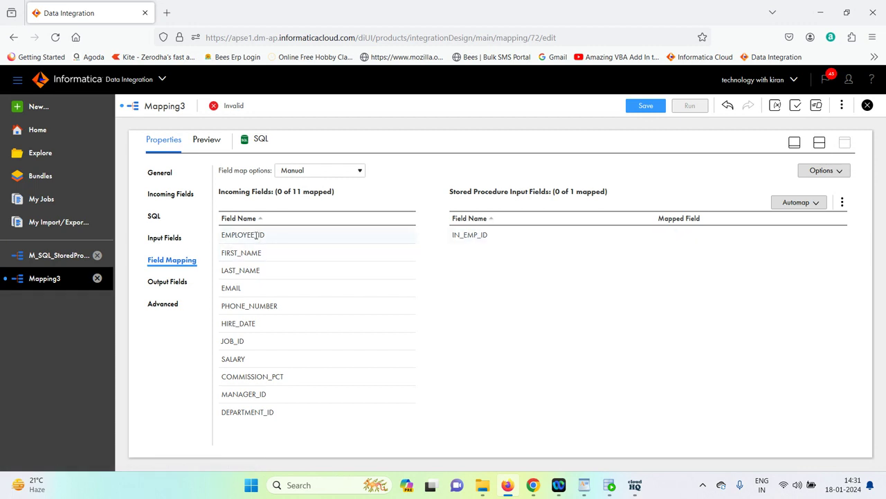
{"action": "left_click_drag", "start_coordinate": [256, 235], "coordinate": [644, 237]}
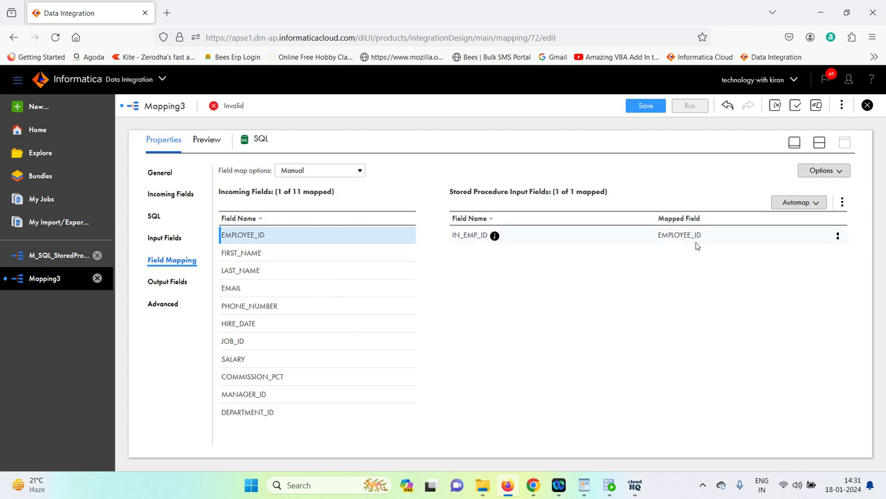
{"action": "left_click", "coordinate": [167, 282]}
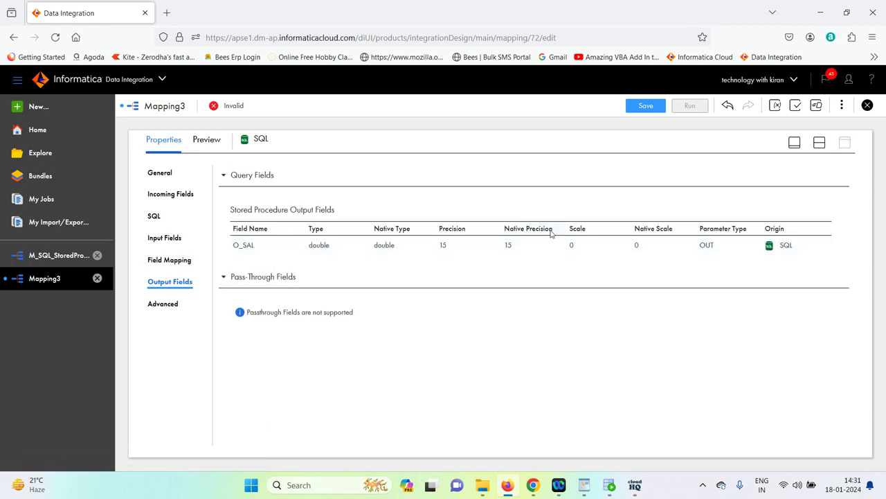
{"action": "left_click", "coordinate": [824, 144]}
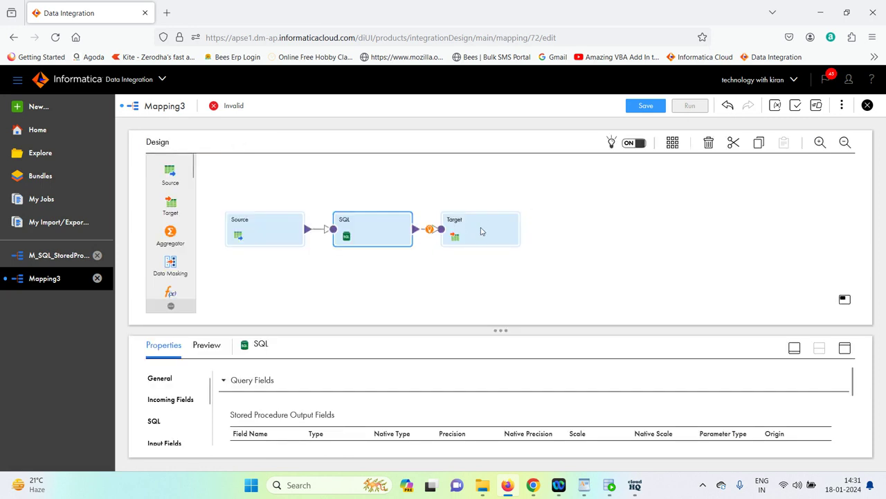
- Set the Target transformation's connection to Laptop_Oracle_Tgt
{"action": "left_click", "coordinate": [482, 231]}
{"action": "left_click", "coordinate": [847, 349]}
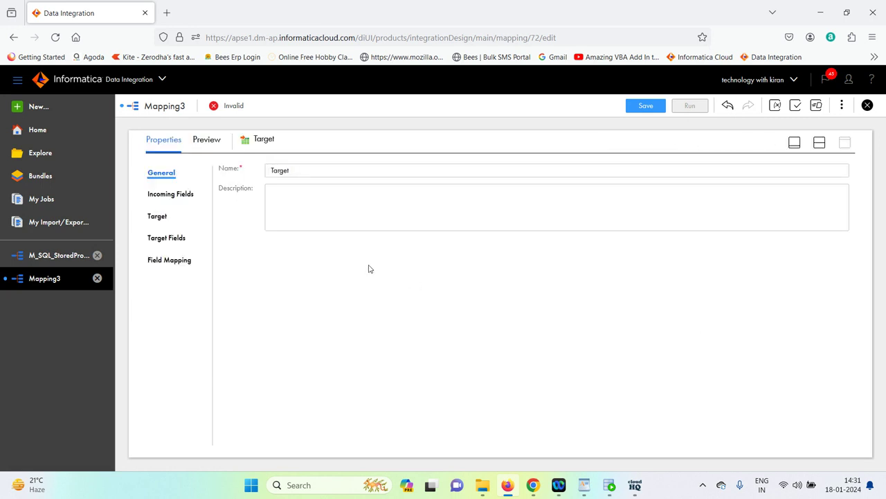
{"action": "left_click", "coordinate": [158, 216]}
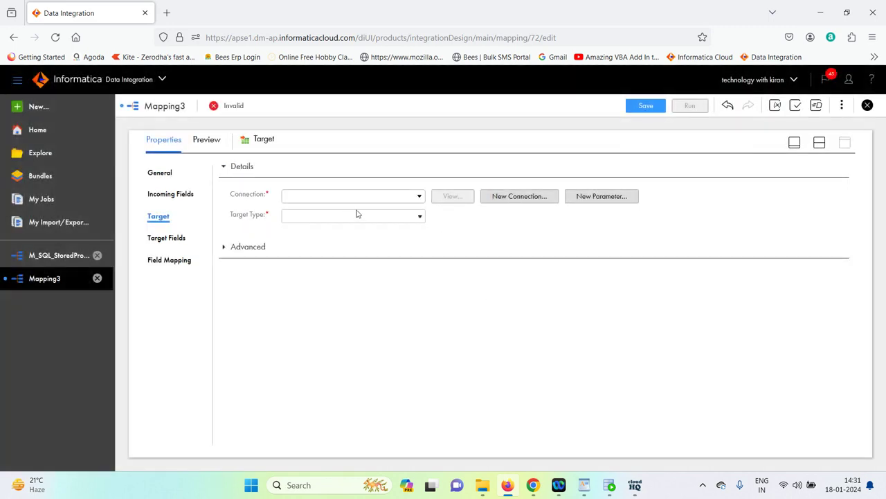
{"action": "left_click", "coordinate": [372, 199]}
{"action": "left_click", "coordinate": [348, 306]}
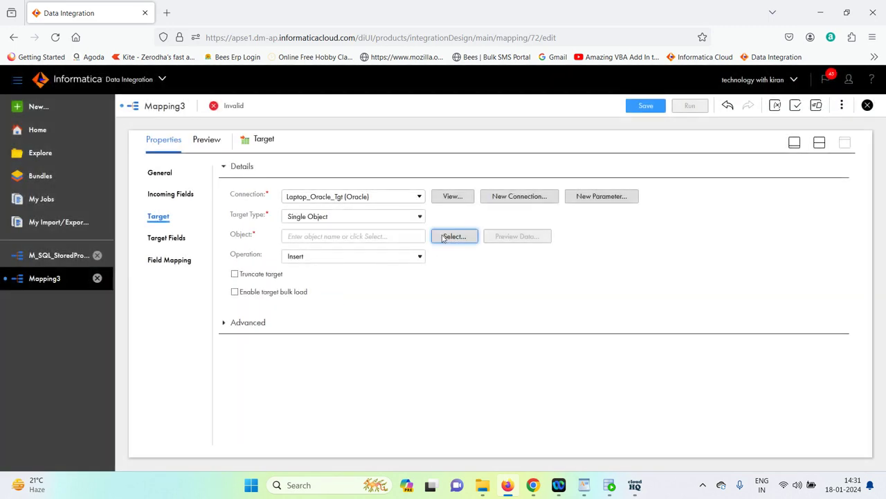
- Choose the existing table T_EMPLOYEES as the target object and enable truncating the target
{"action": "left_click", "coordinate": [444, 238]}
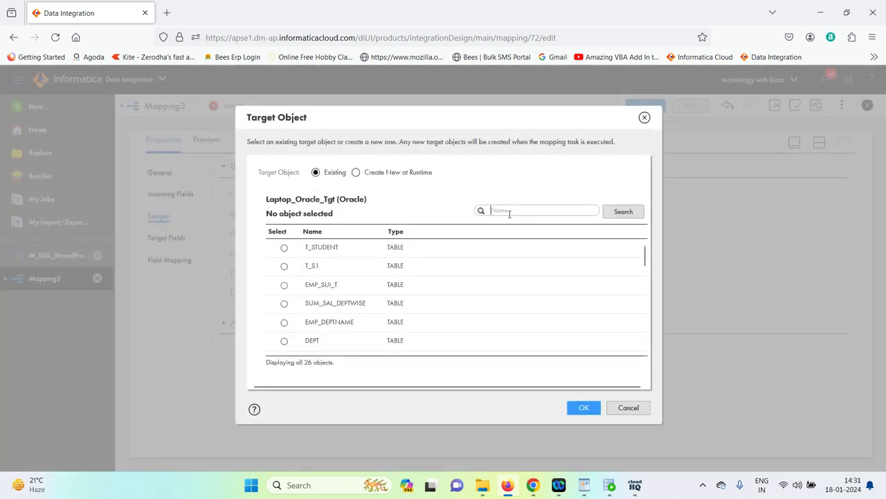
{"action": "type", "text": "emp"}
{"action": "left_click", "coordinate": [623, 212]}
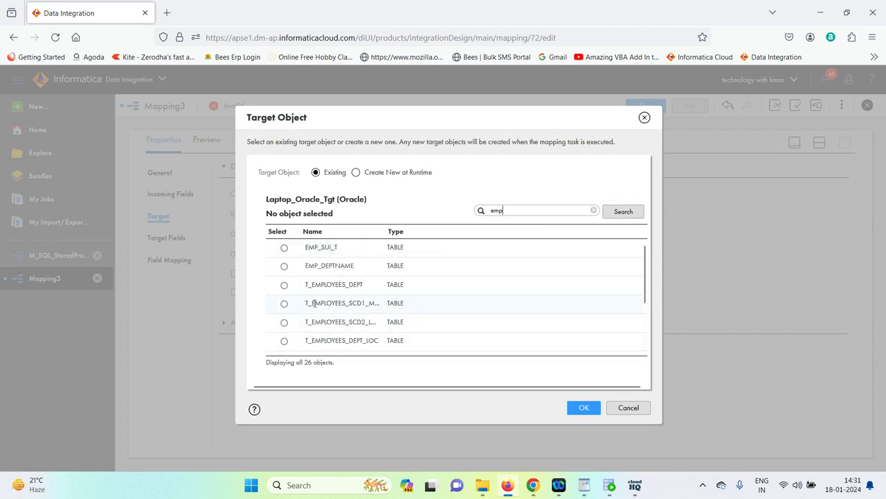
{"action": "scroll", "coordinate": [382, 313], "scroll_direction": "down", "scroll_amount": 2}
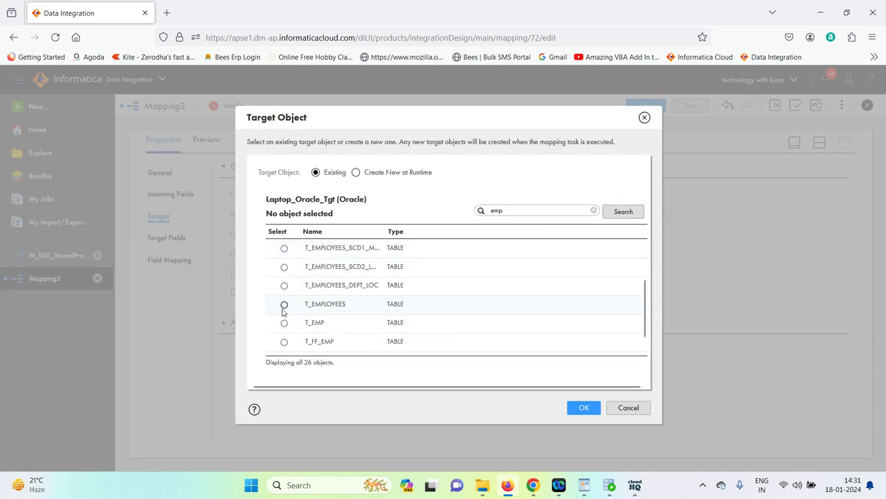
{"action": "left_click", "coordinate": [284, 305]}
{"action": "left_click", "coordinate": [583, 408]}
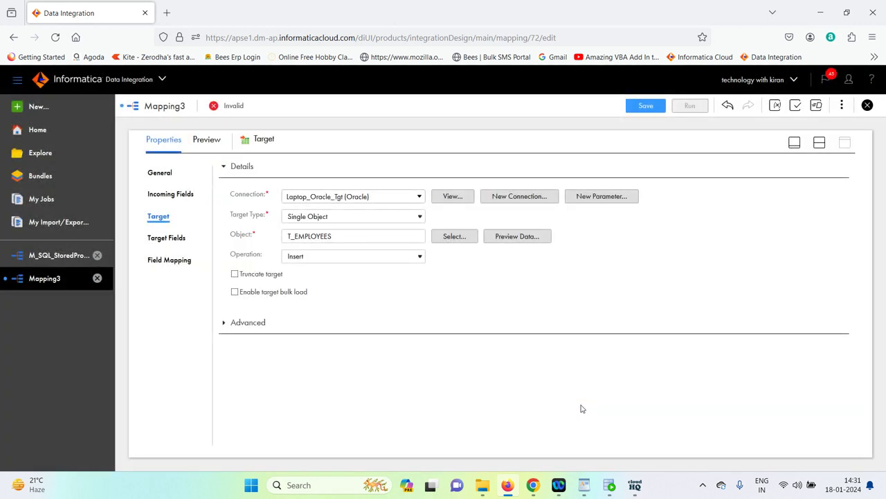
{"action": "left_click", "coordinate": [234, 274]}
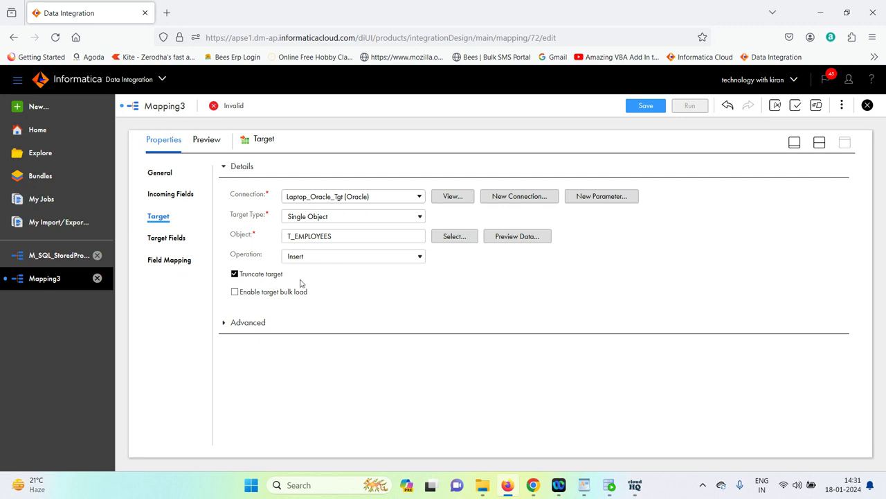
- Move the SQL transformation above the flow, shift Target aside, and link Source directly to Target
{"action": "left_click", "coordinate": [160, 241]}
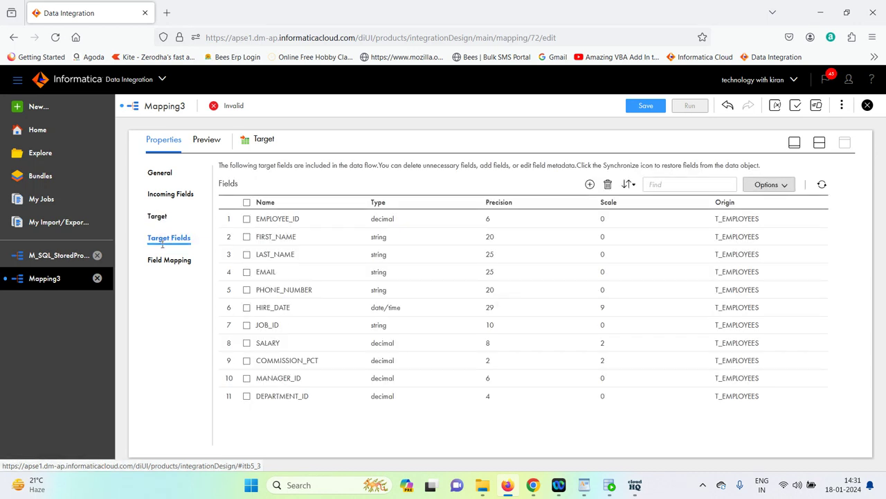
{"action": "left_click", "coordinate": [166, 263]}
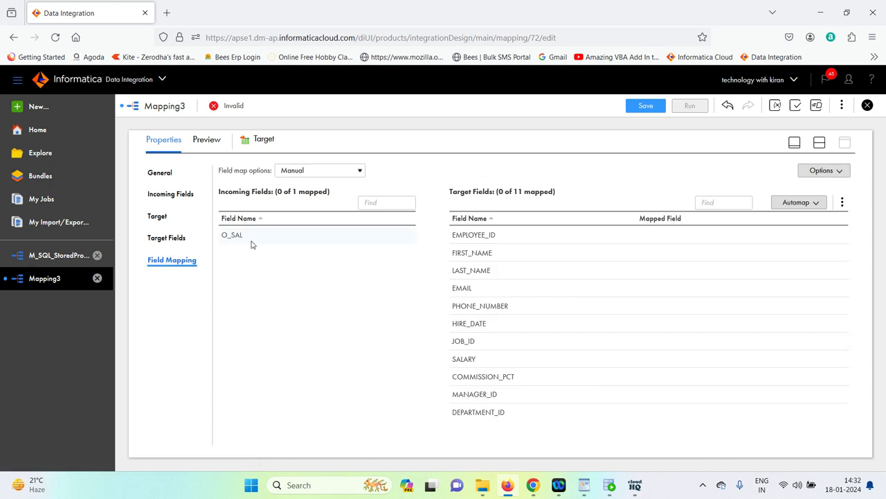
{"action": "left_click", "coordinate": [819, 143]}
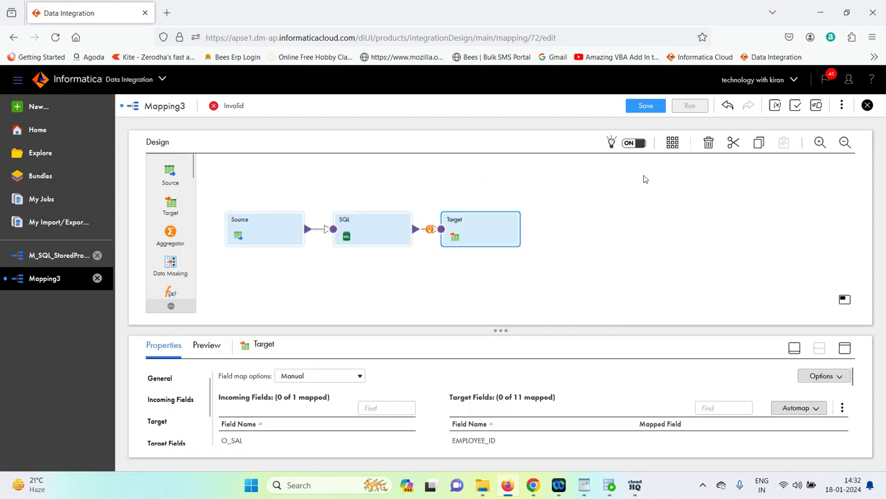
{"action": "left_click", "coordinate": [372, 218]}
{"action": "left_click_drag", "start_coordinate": [372, 218], "coordinate": [392, 164]}
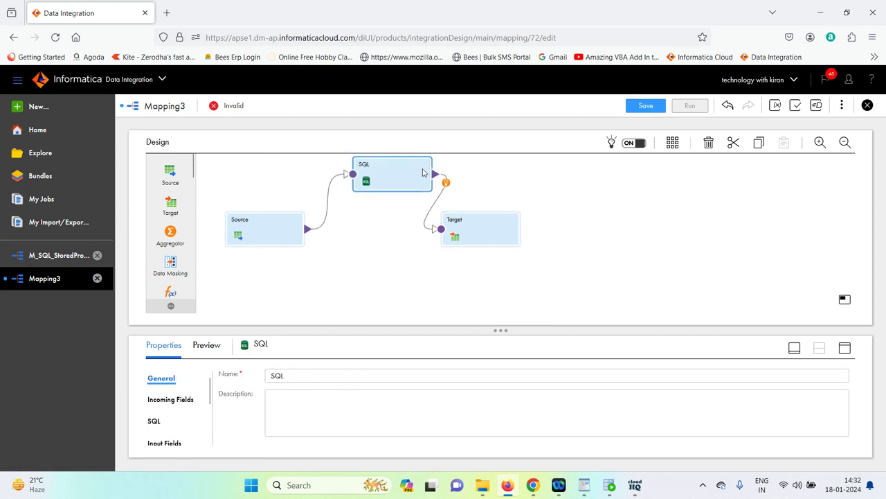
{"action": "left_click_drag", "start_coordinate": [466, 223], "coordinate": [514, 219]}
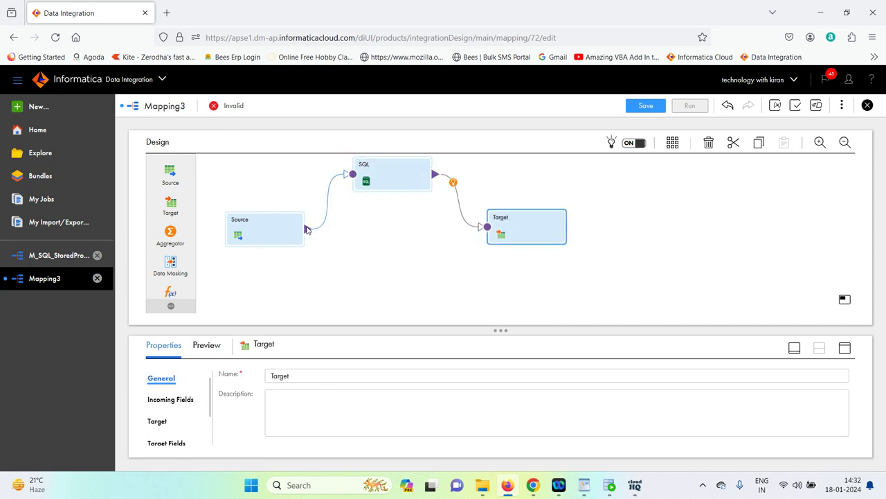
{"action": "left_click_drag", "start_coordinate": [307, 229], "coordinate": [488, 229]}
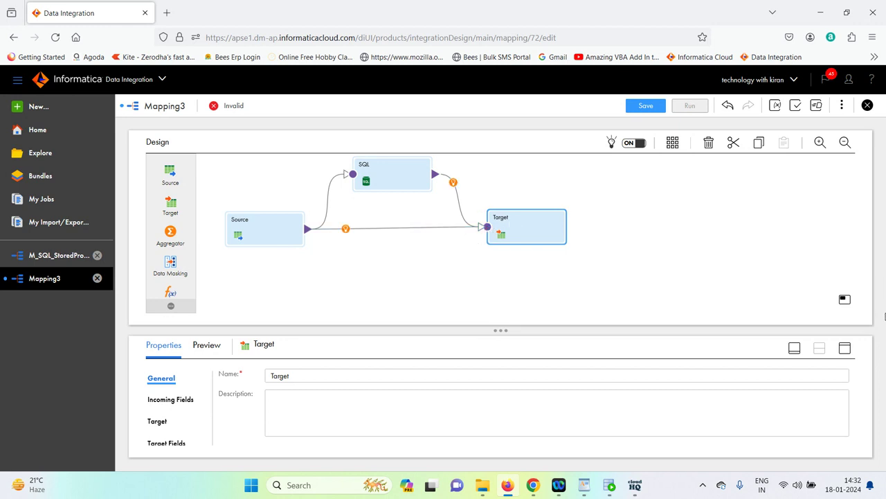
- Automap the Target's incoming fields to the target fields using Smart Map
{"action": "left_click", "coordinate": [845, 347]}
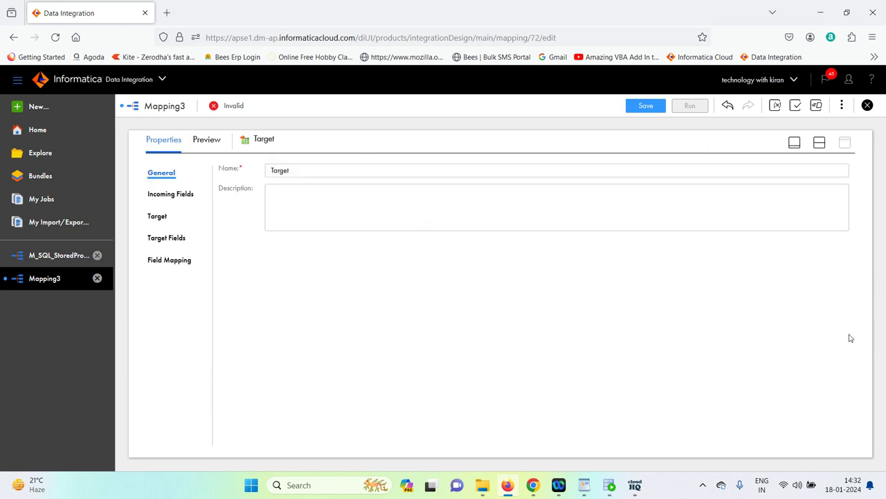
{"action": "left_click", "coordinate": [180, 261]}
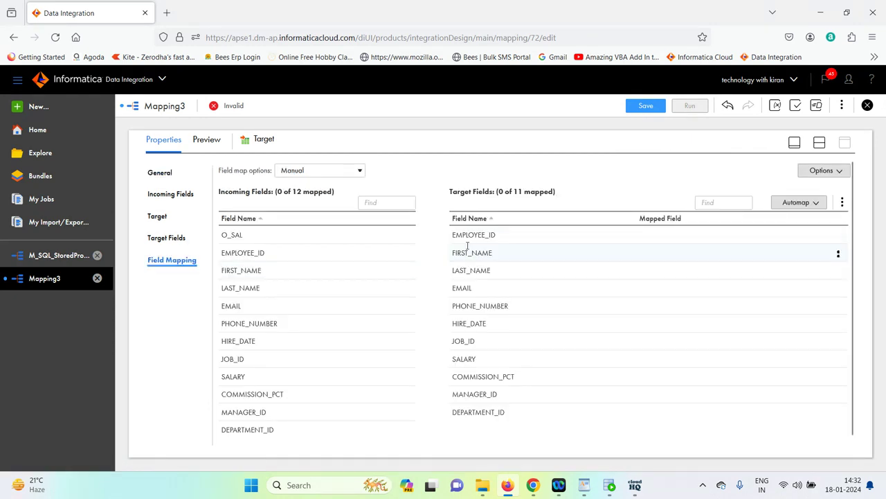
{"action": "left_click", "coordinate": [813, 203]}
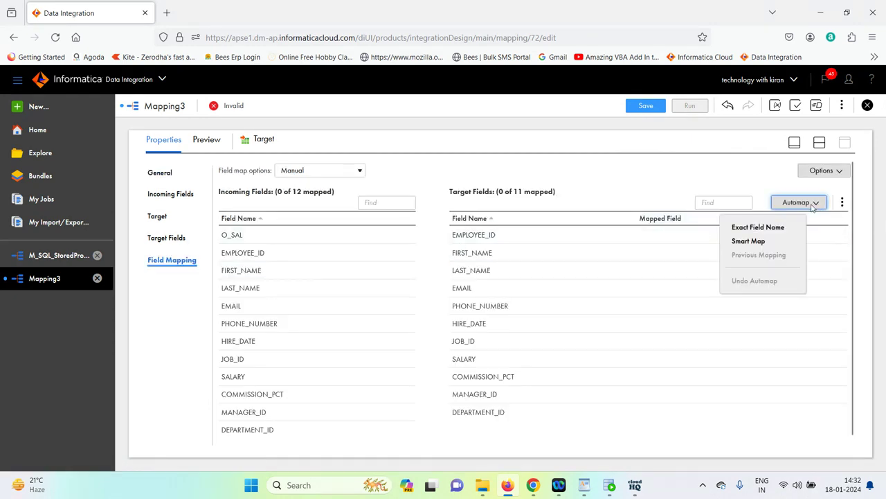
{"action": "left_click", "coordinate": [749, 241]}
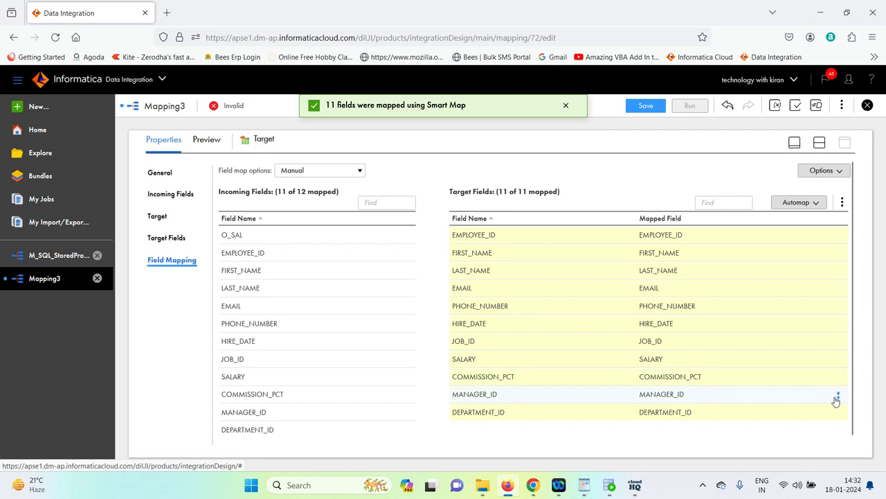
- Unmap the target field MANAGER_ID, map O_SAL to it instead, and save the mapping
{"action": "left_click", "coordinate": [838, 398]}
{"action": "left_click", "coordinate": [838, 398]}
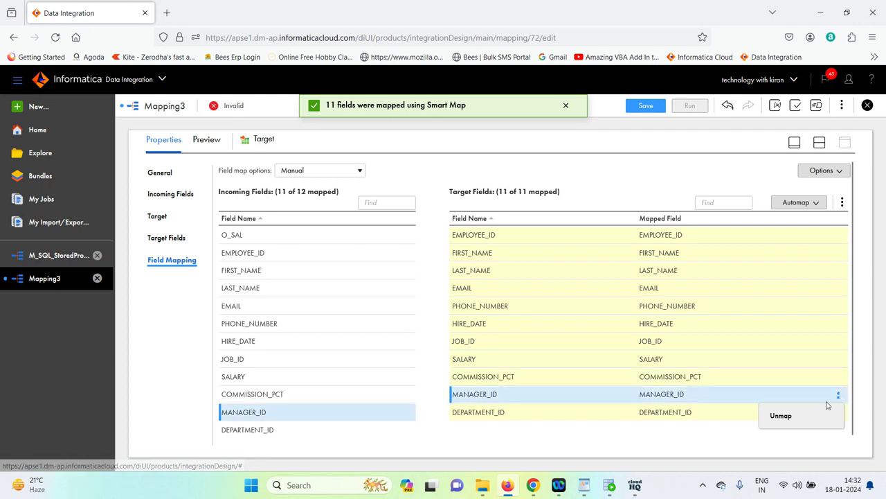
{"action": "left_click", "coordinate": [807, 416]}
{"action": "left_click_drag", "start_coordinate": [278, 240], "coordinate": [646, 395]}
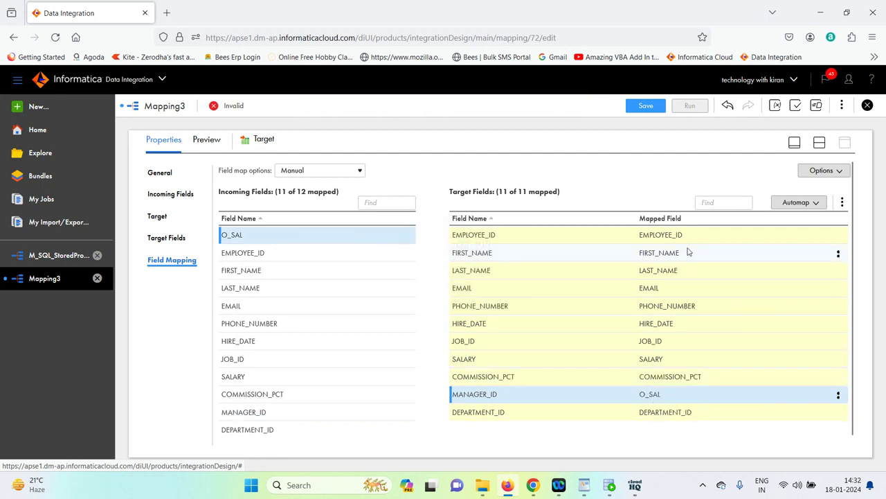
{"action": "left_click", "coordinate": [820, 143]}
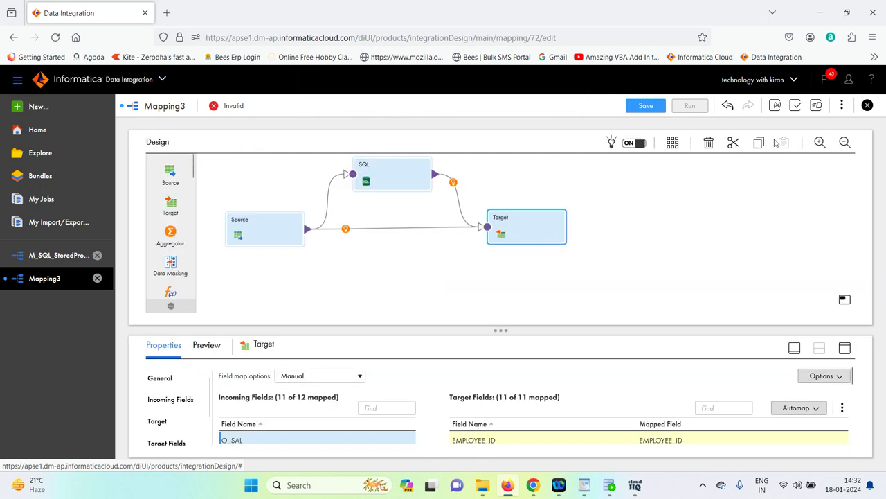
{"action": "left_click", "coordinate": [639, 107]}
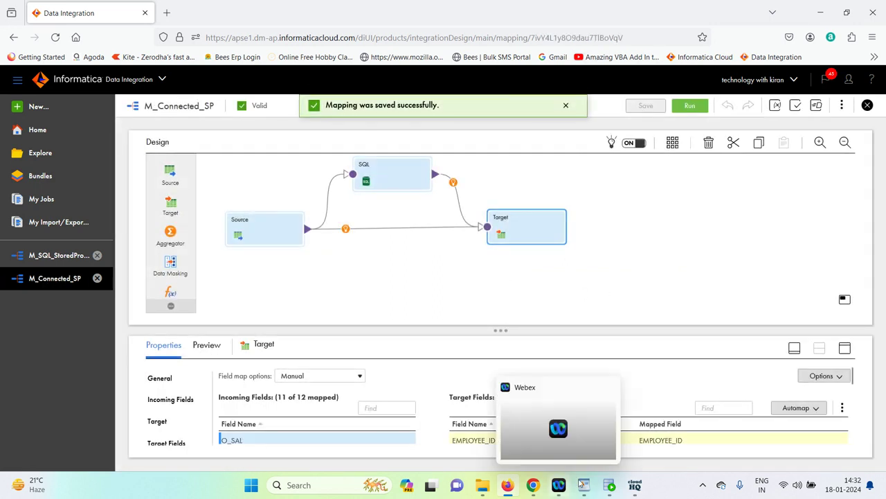
- Switch to SQL Developer and run "select * from t_employees;" in the core worksheet
{"action": "left_click", "coordinate": [609, 484]}
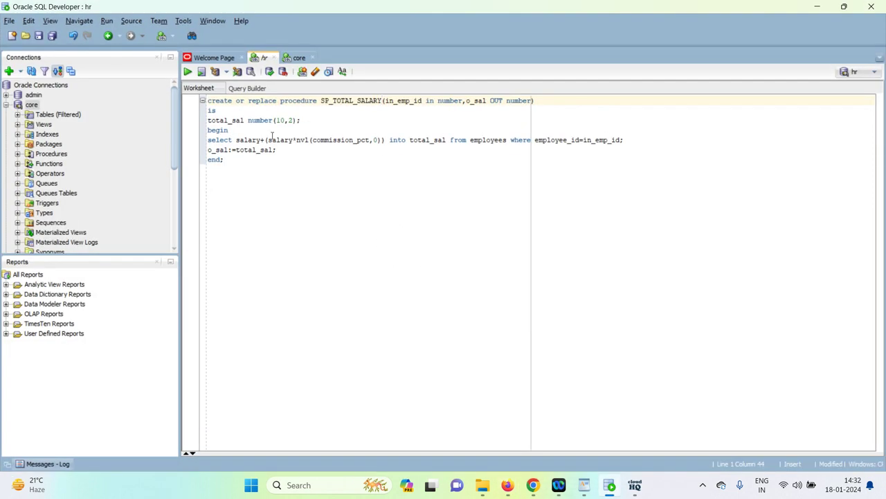
{"action": "left_click", "coordinate": [299, 58]}
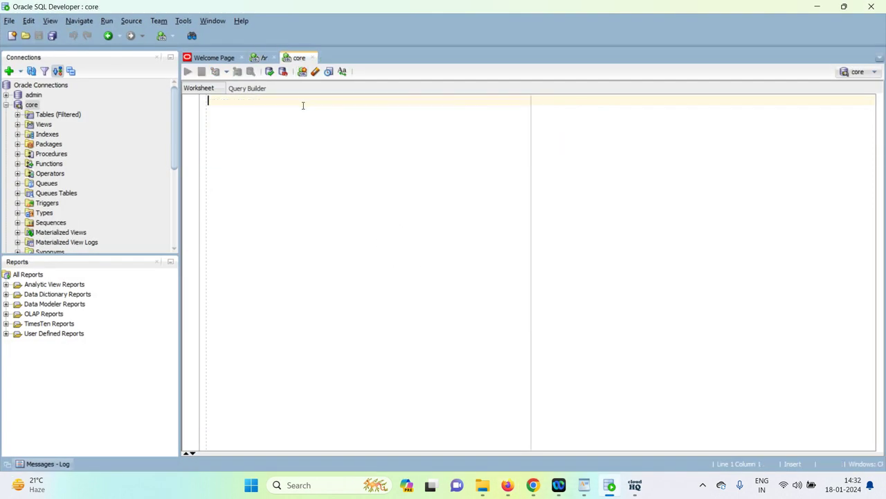
{"action": "type", "text": "select * from t"}
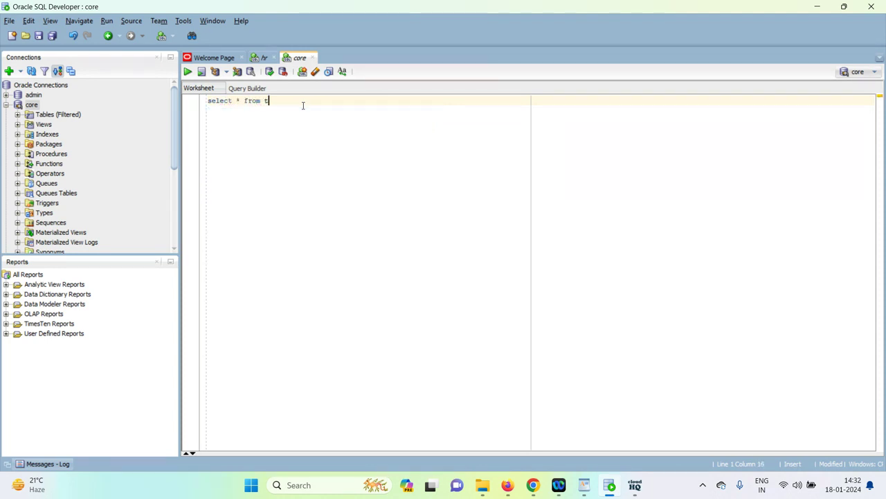
{"action": "type", "text": "_employees;"}
{"action": "key", "text": "ctrl+Return"}
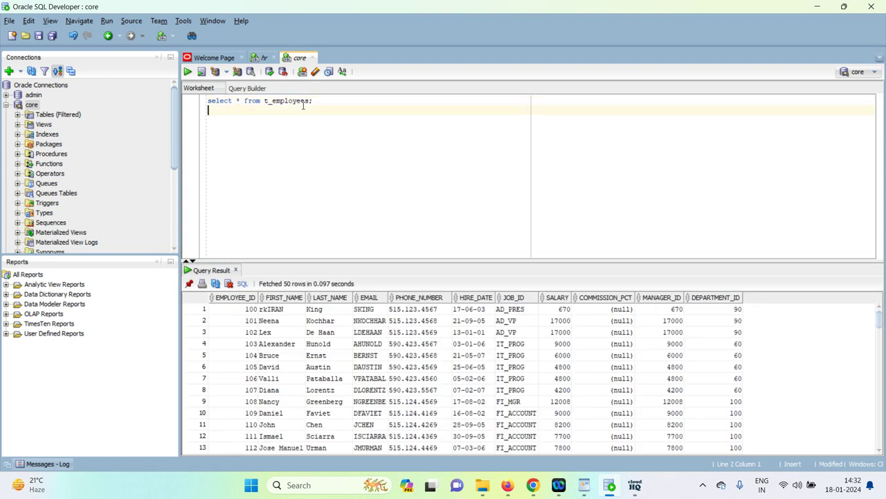
- Run "truncate table t_employees;" on a new line and rerun the select query to check the table
{"action": "type", "text": "uncate table t_employees;"}
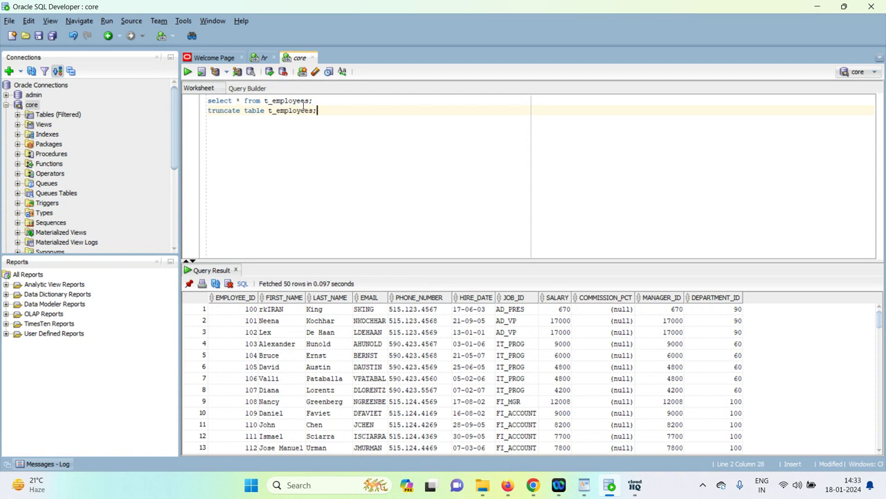
{"action": "key", "text": "ctrl+Return"}
{"action": "left_click", "coordinate": [321, 99]}
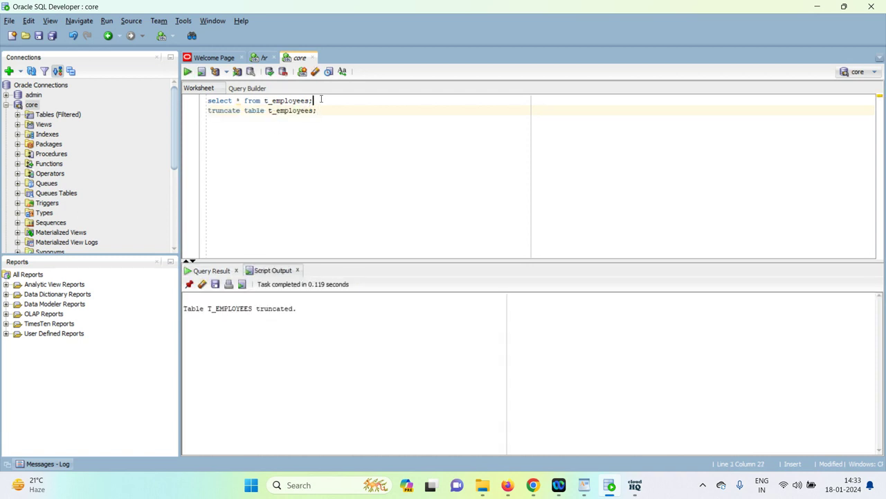
{"action": "key", "text": "ctrl+Return"}
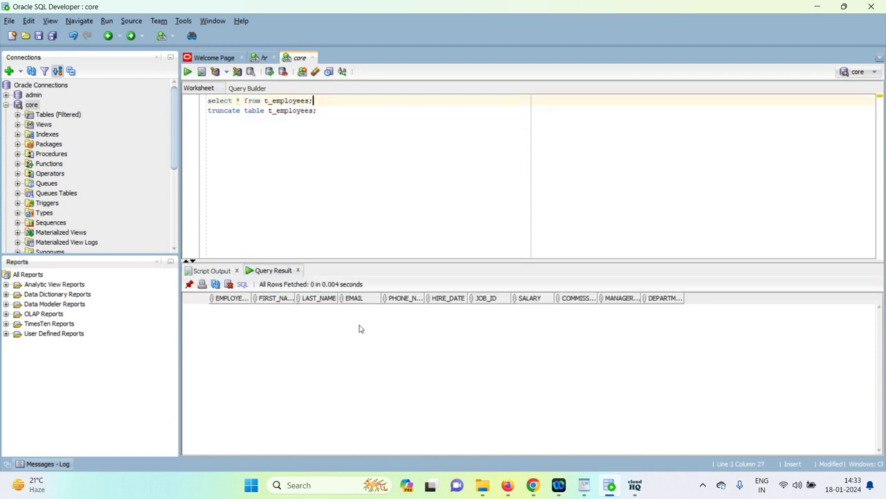
- Switch to Informatica Data Integration in the browser and run the M_Connected_SP mapping
{"action": "left_click", "coordinate": [508, 485]}
{"action": "left_click", "coordinate": [718, 251]}
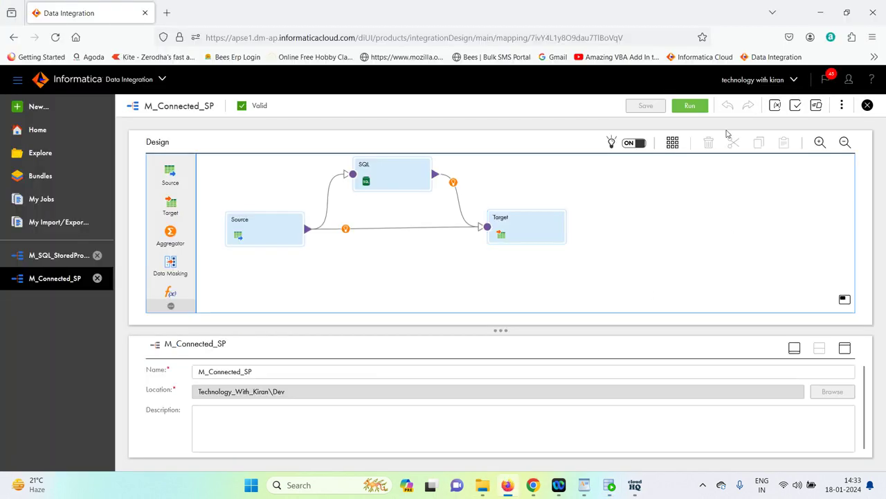
{"action": "left_click", "coordinate": [693, 107]}
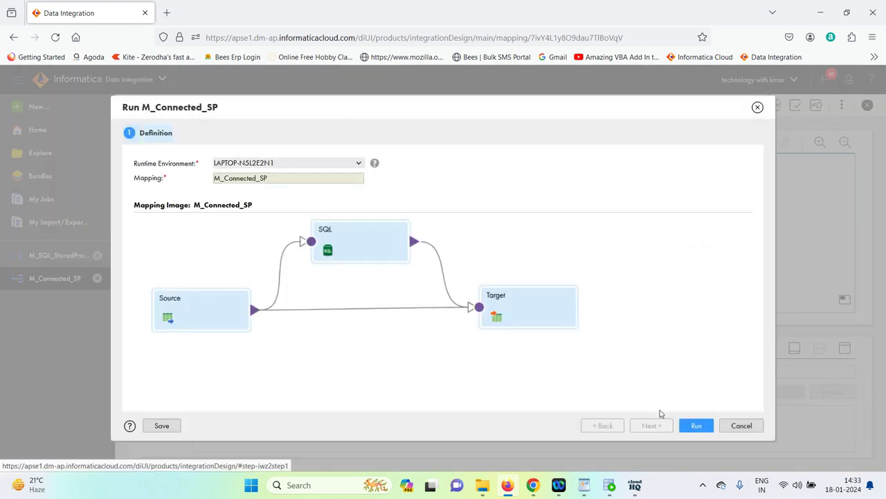
{"action": "left_click", "coordinate": [699, 427]}
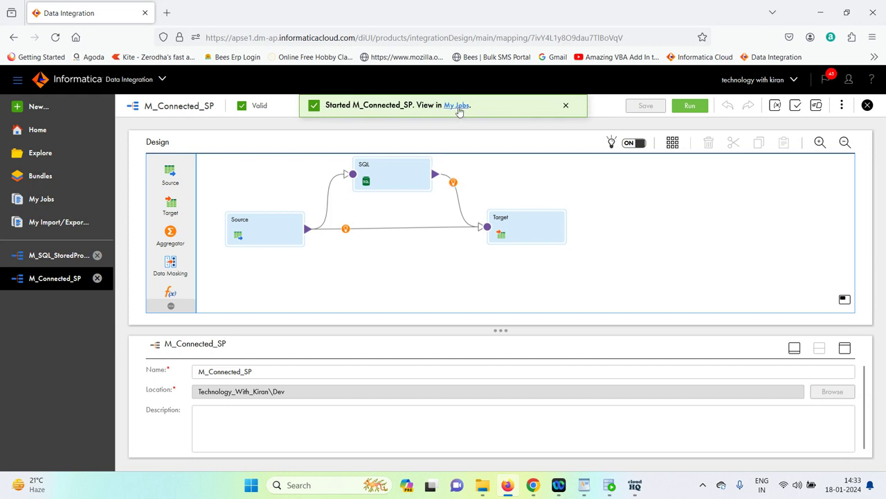
- Monitor the M_Connected_SP job by refreshing the job list until the run ends, and open its run details
{"action": "left_click", "coordinate": [457, 106]}
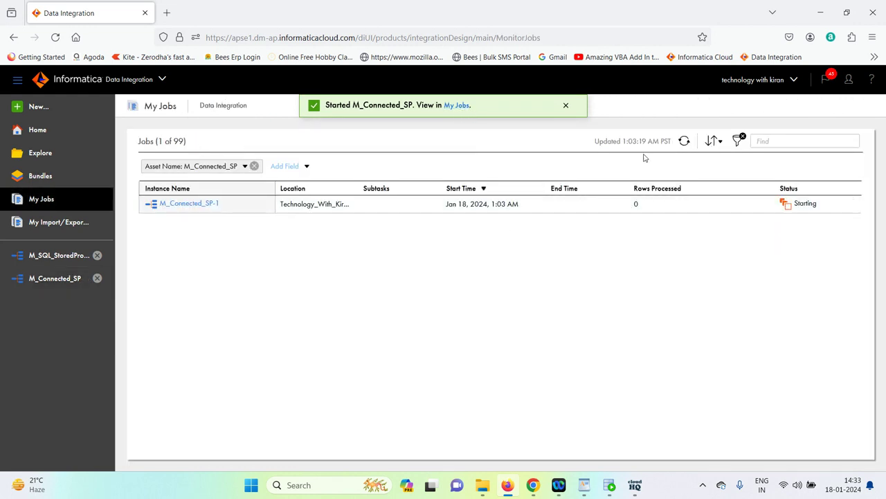
{"action": "left_click", "coordinate": [683, 141]}
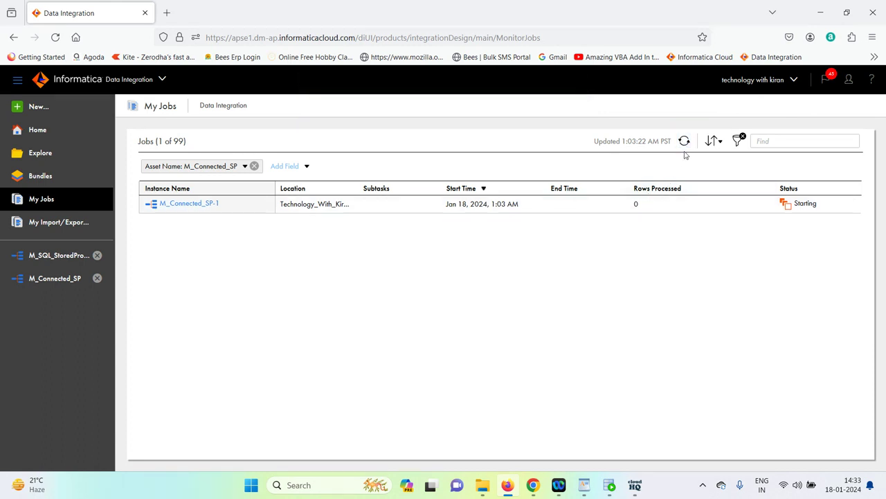
{"action": "left_click", "coordinate": [685, 142]}
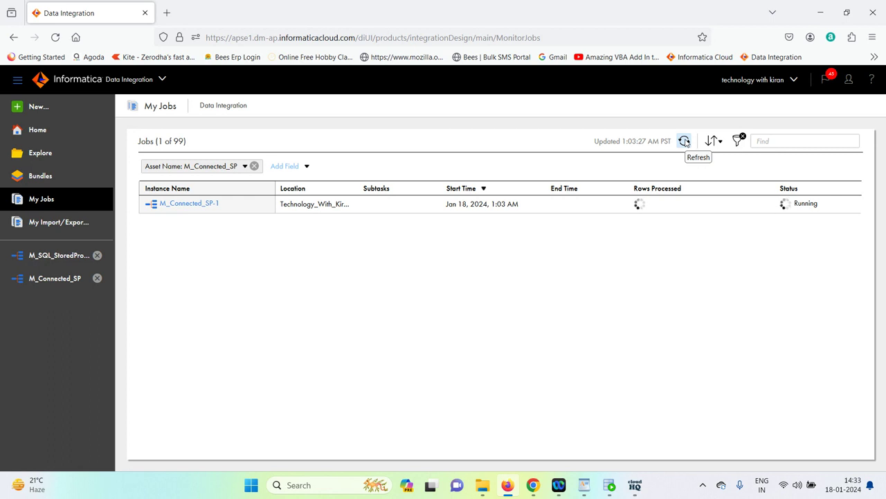
{"action": "left_click", "coordinate": [684, 141]}
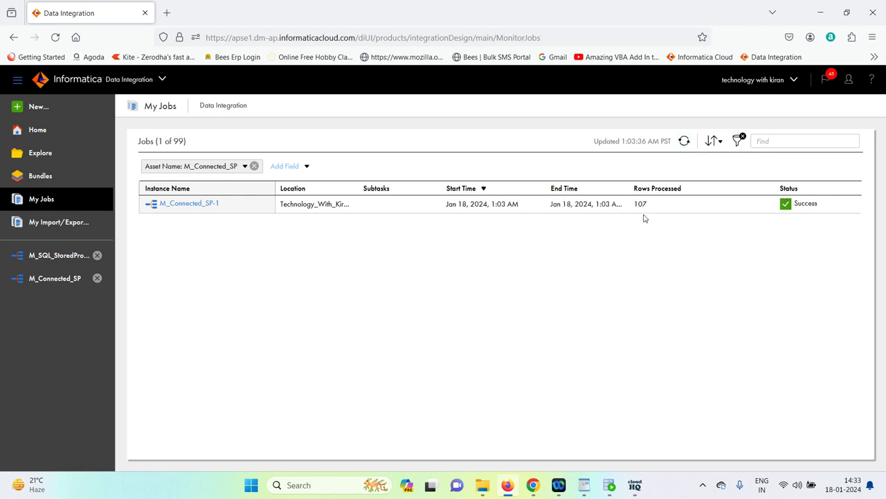
{"action": "left_click", "coordinate": [200, 204]}
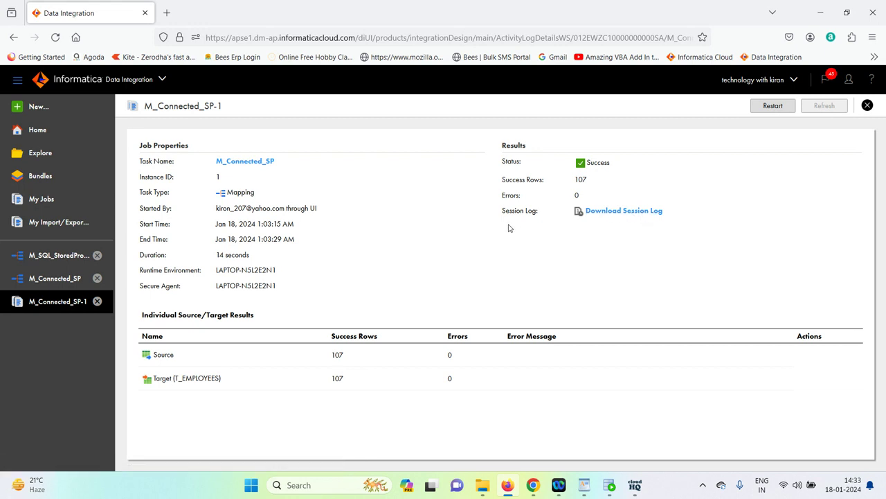
- Switch to SQL Developer, rerun "select * from t_employees;" and compare the SALARY, COMMISSION_PCT and MANAGER_ID values in the loaded rows
{"action": "left_click", "coordinate": [610, 484]}
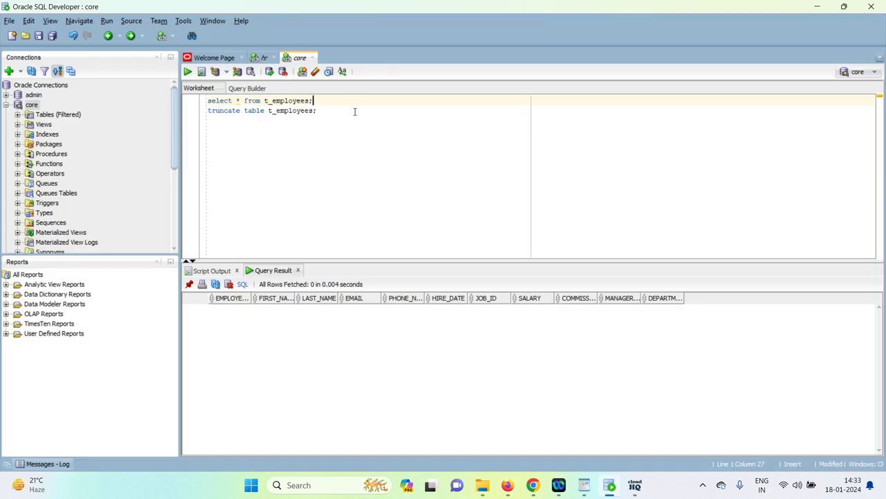
{"action": "key", "text": "ctrl+Return"}
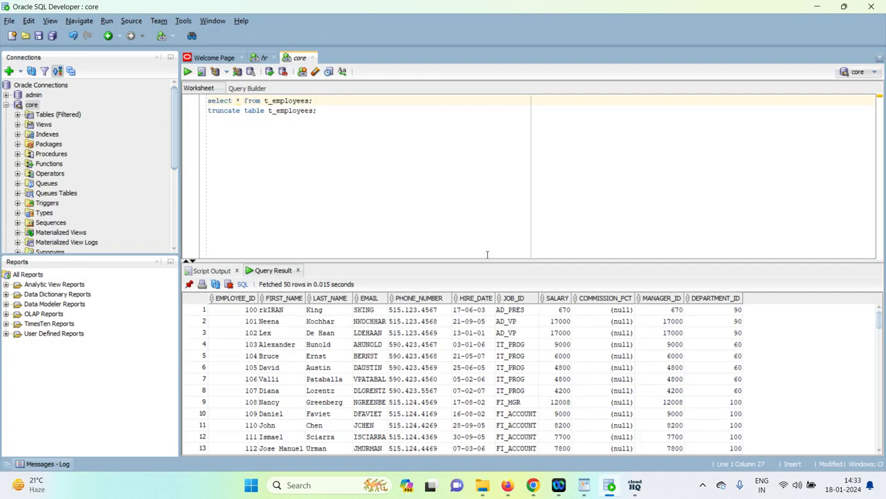
{"action": "scroll", "coordinate": [533, 322], "scroll_direction": "down", "scroll_amount": 1}
{"action": "scroll", "coordinate": [543, 314], "scroll_direction": "up", "scroll_amount": 1}
{"action": "scroll", "coordinate": [623, 316], "scroll_direction": "down", "scroll_amount": 12}
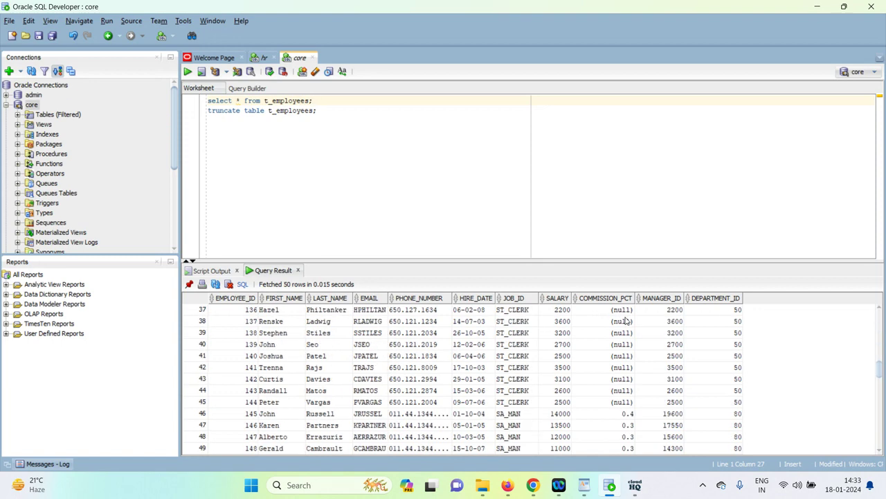
{"action": "scroll", "coordinate": [625, 321], "scroll_direction": "down", "scroll_amount": 2}
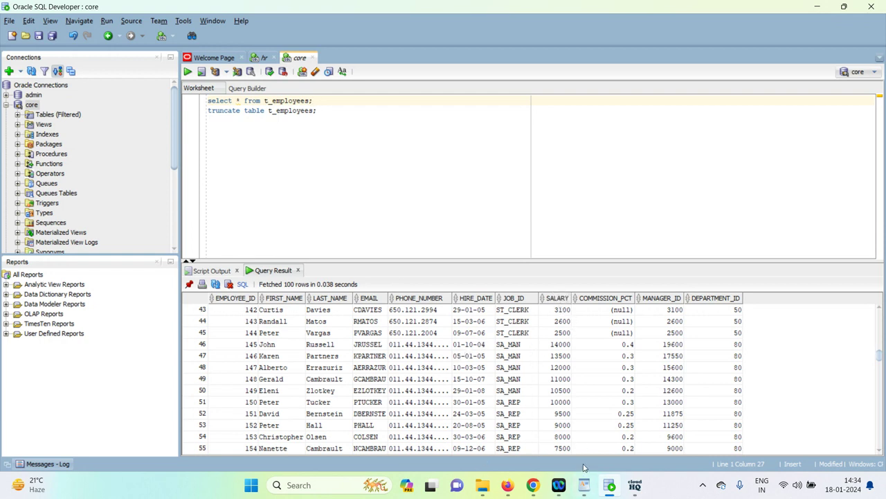
{"action": "mouse_move", "coordinate": [578, 479]}
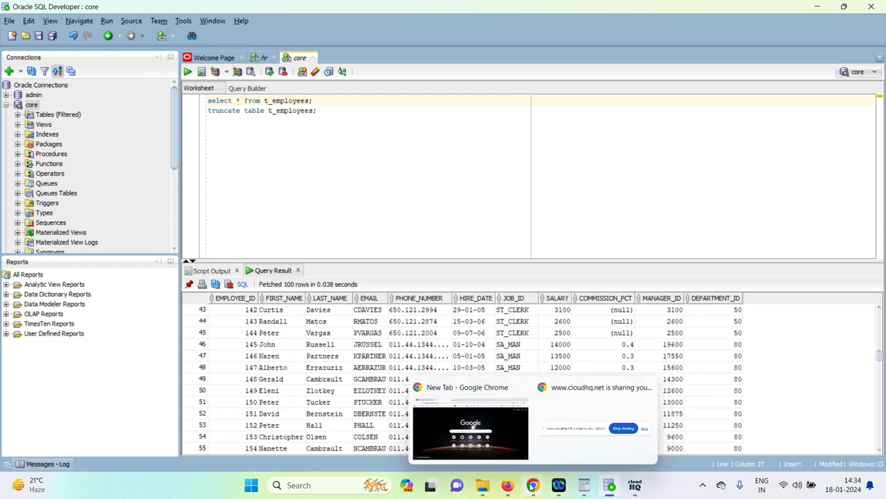
{"action": "left_click", "coordinate": [633, 488]}
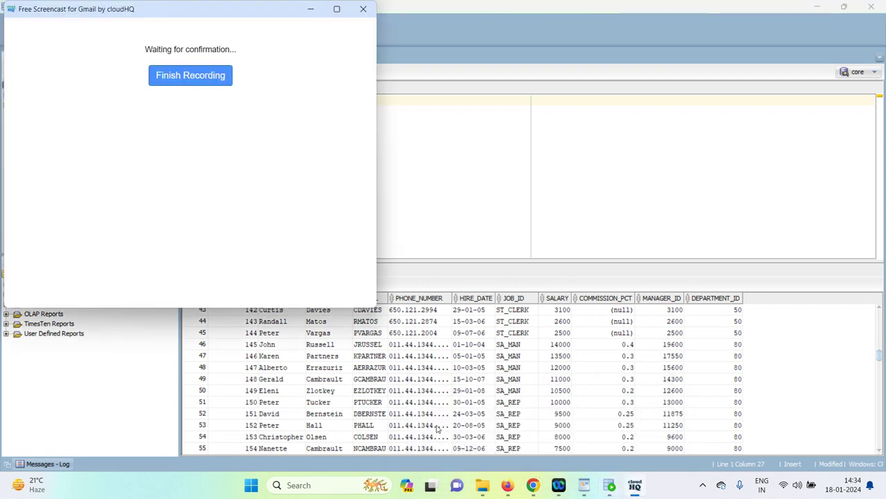